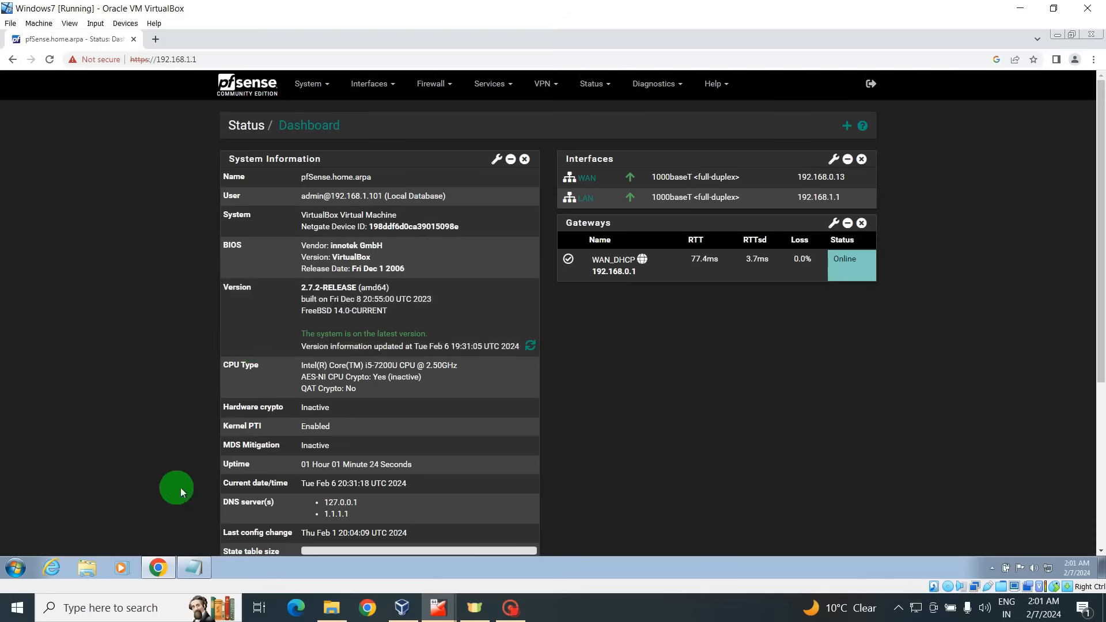
After checking the requirements notes, enable Secure Shell under System > Advanced > Admin Access and save.
left_click(193, 567)
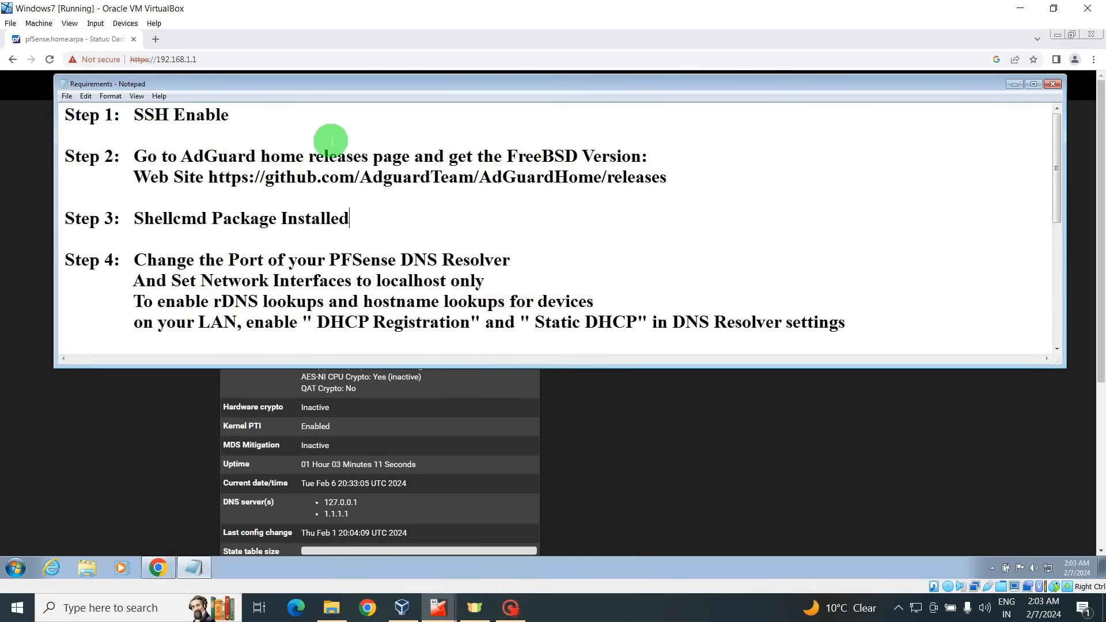
left_click(1013, 86)
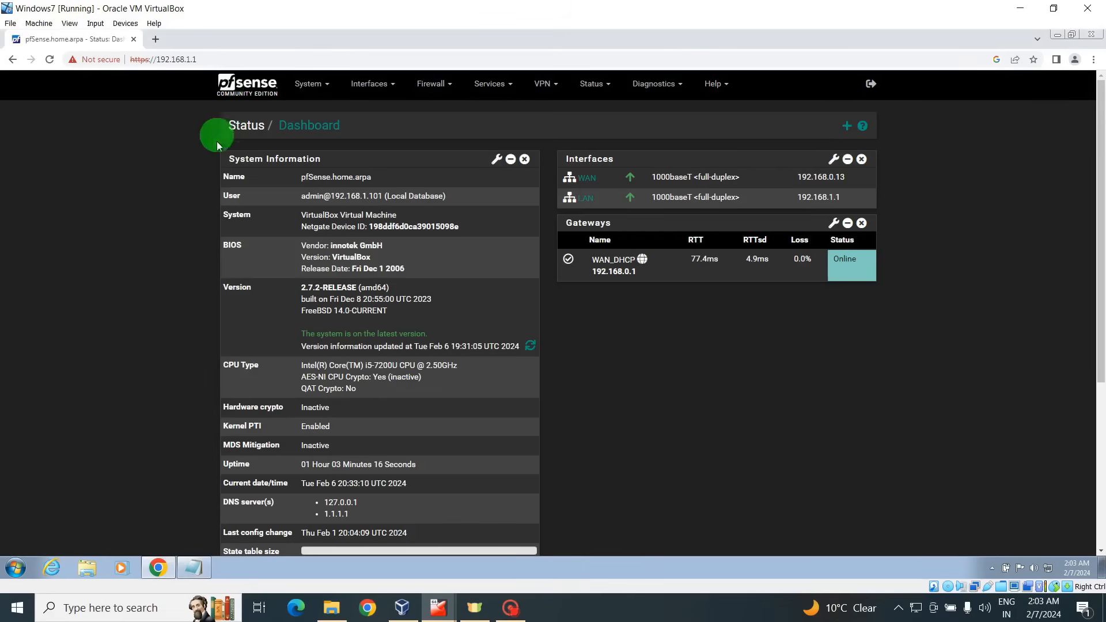
left_click(309, 86)
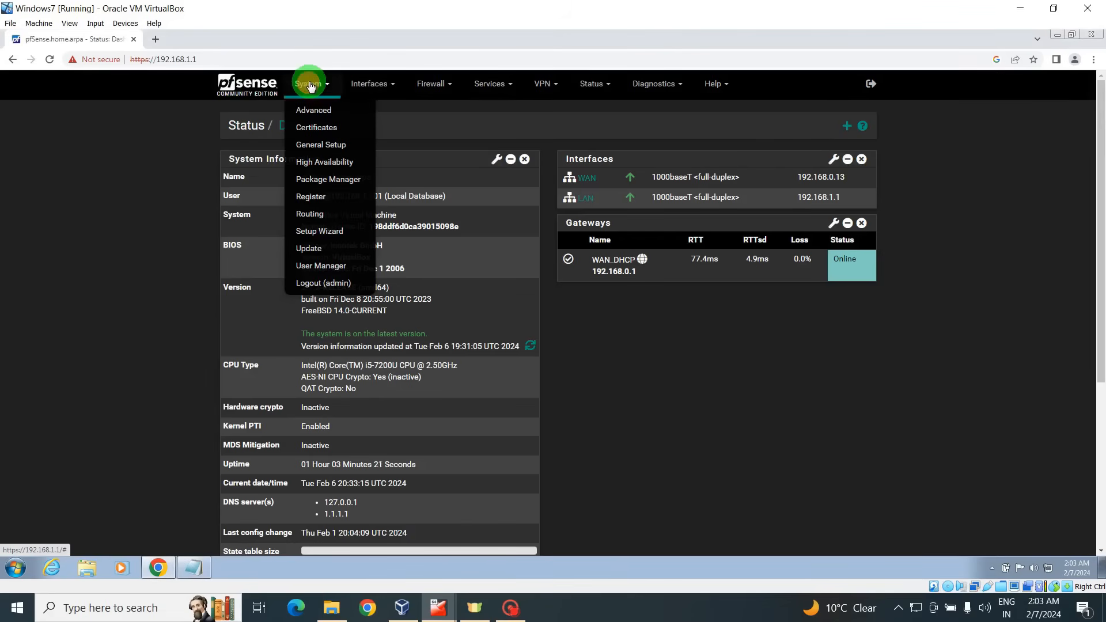
left_click(323, 113)
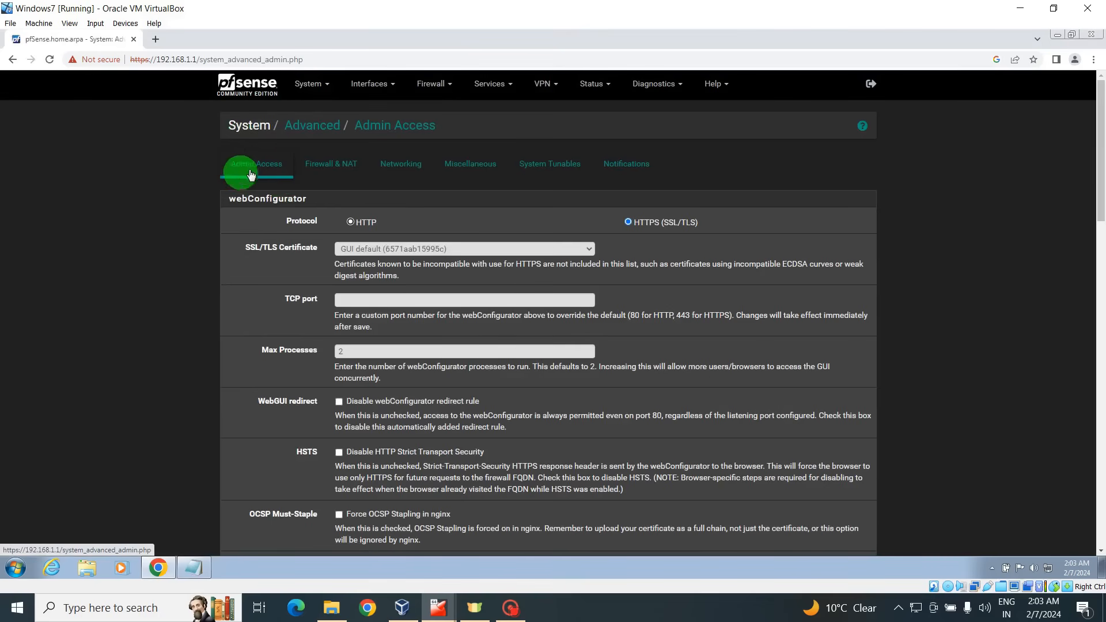
left_click_drag(1101, 171, 1101, 420)
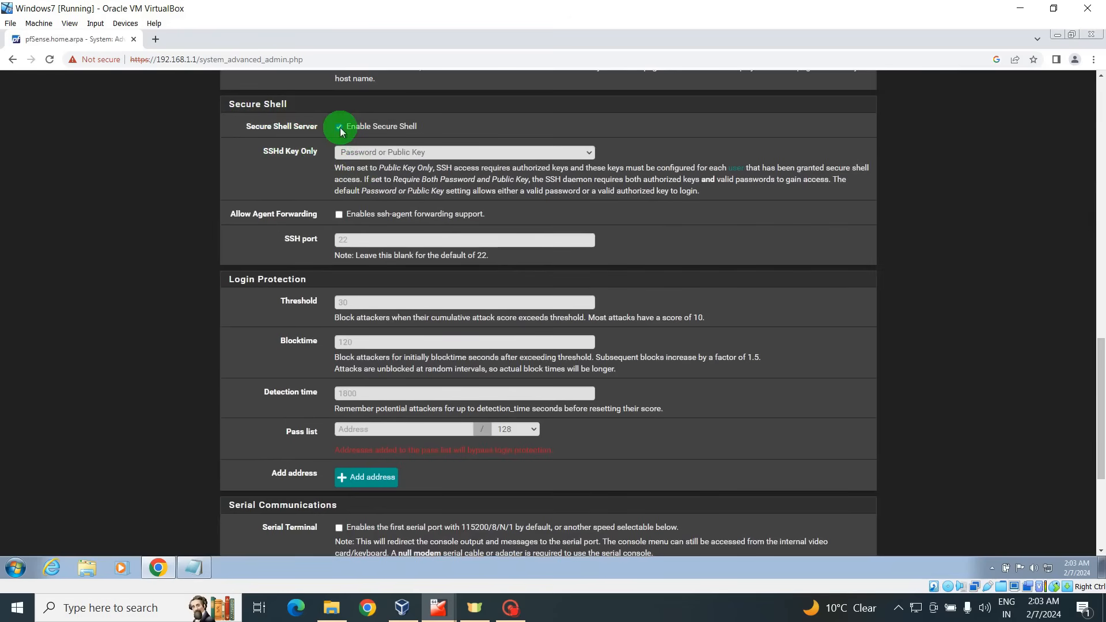
left_click_drag(1099, 369, 1100, 440)
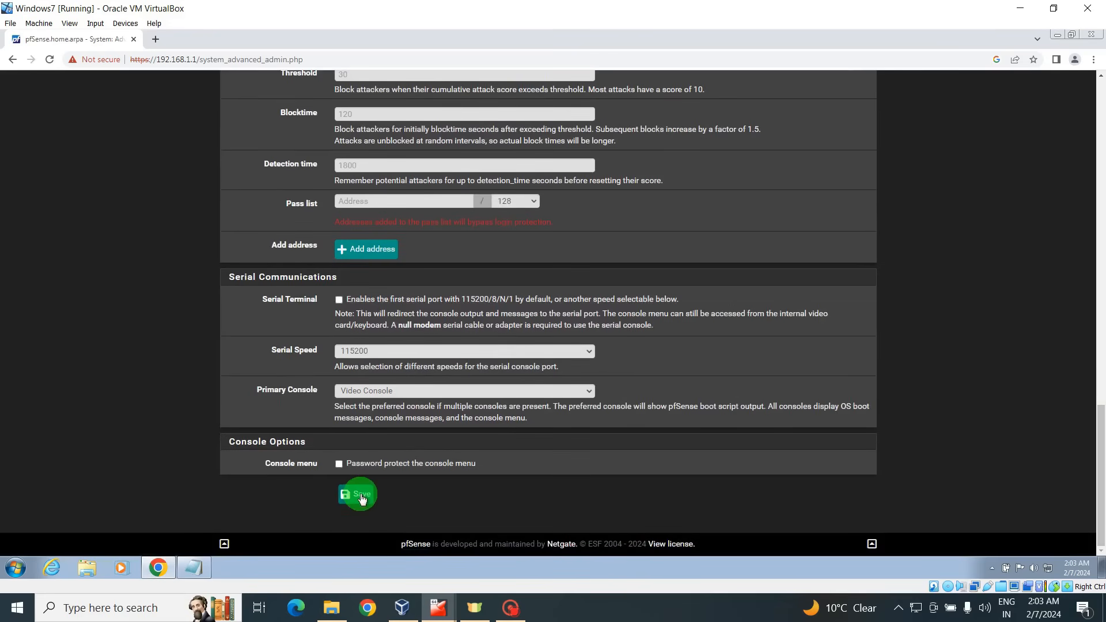
left_click_drag(1099, 445, 1098, 111)
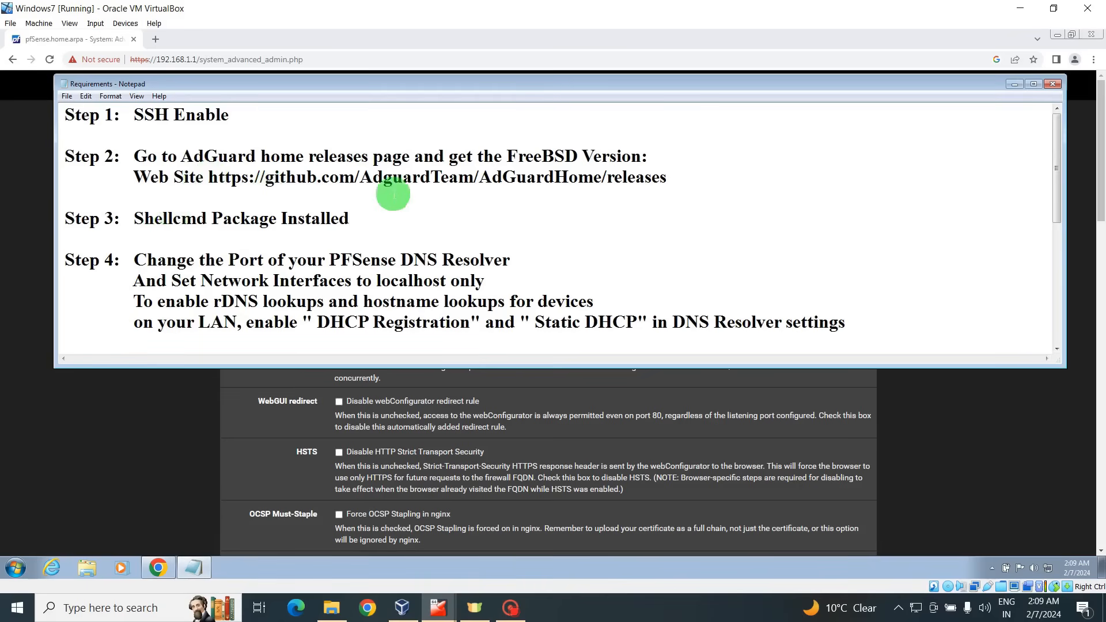
Copy the AdGuard Home releases URL from Notepad and load it in a new Chrome tab.
left_click_drag(657, 181, 245, 186)
right_click(308, 178)
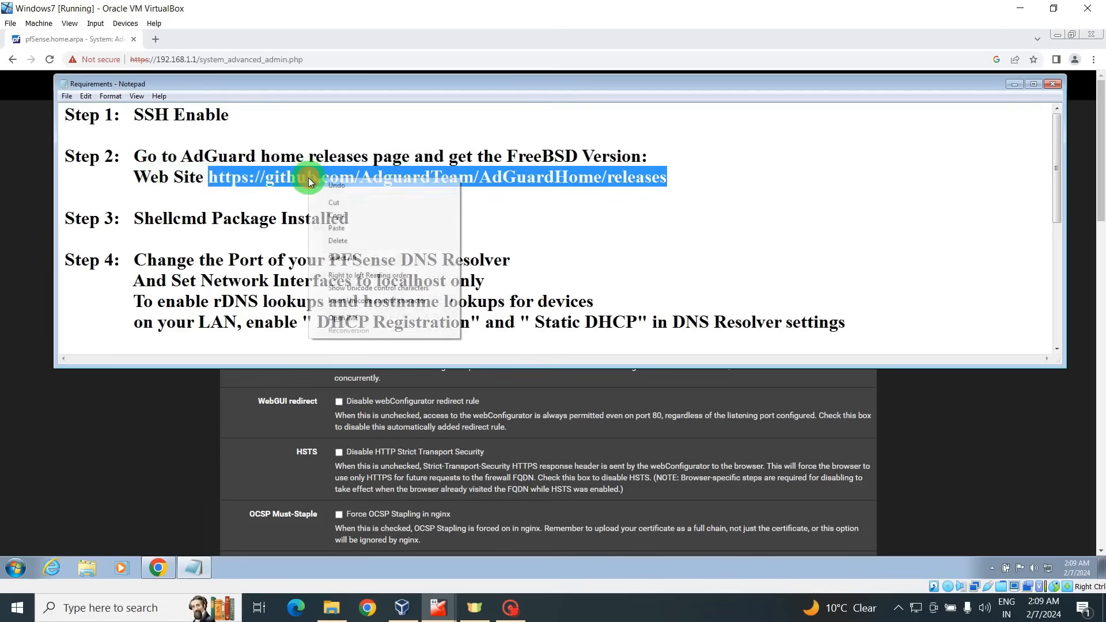
left_click(345, 217)
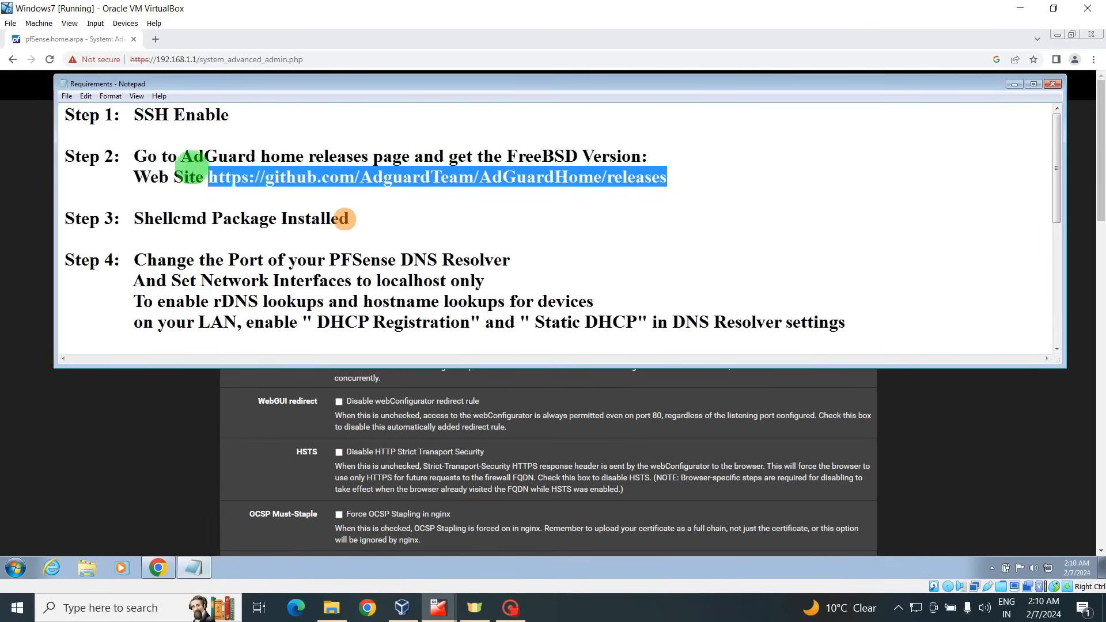
left_click(156, 38)
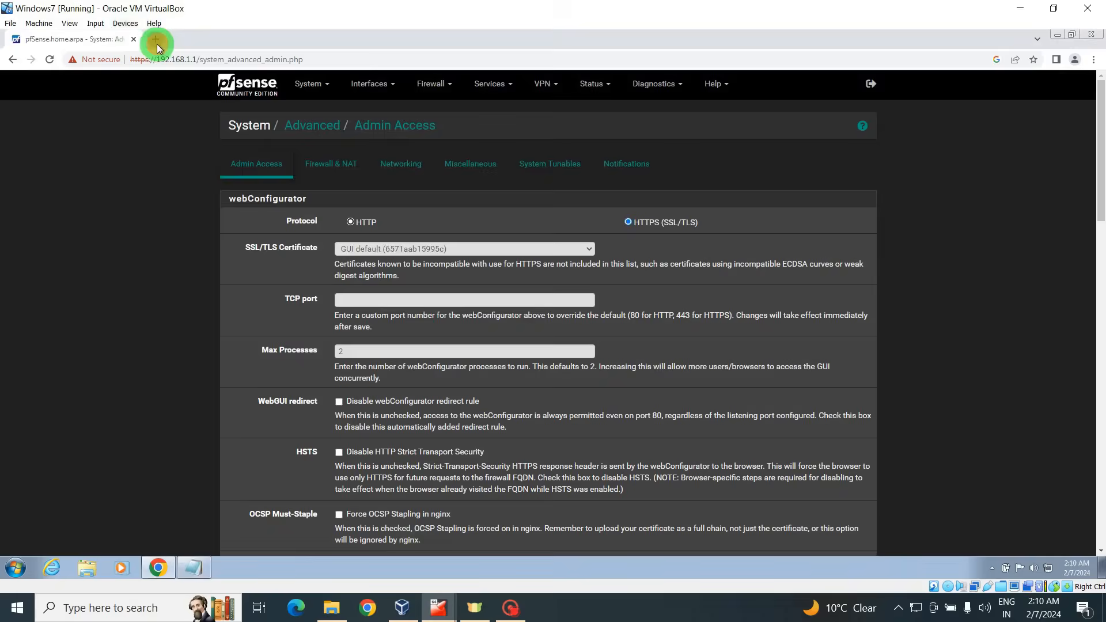
right_click(174, 57)
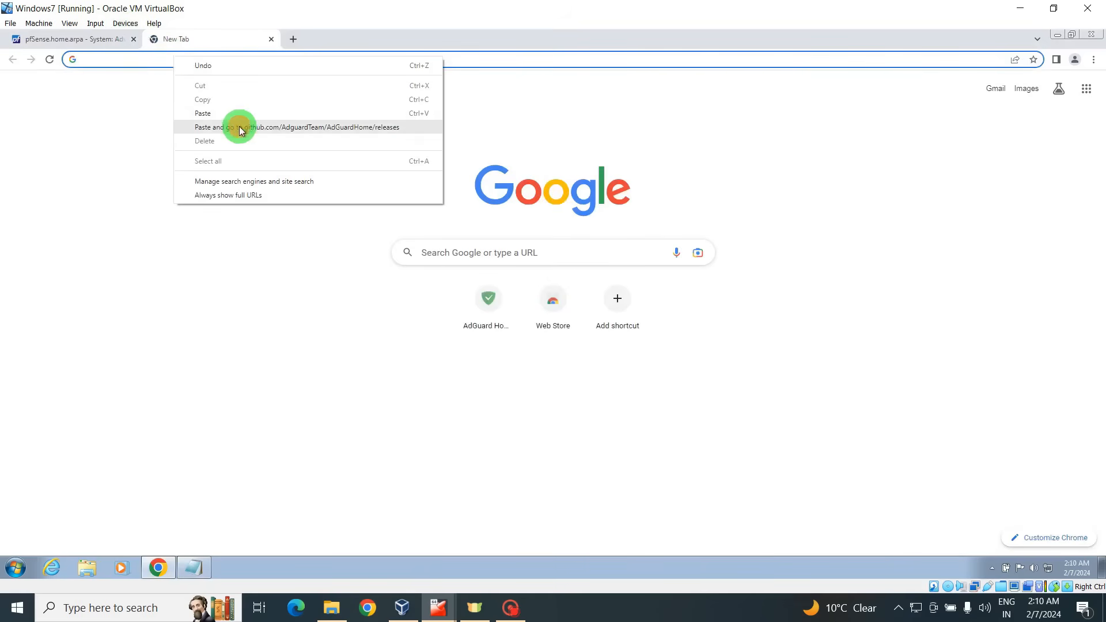
left_click(239, 127)
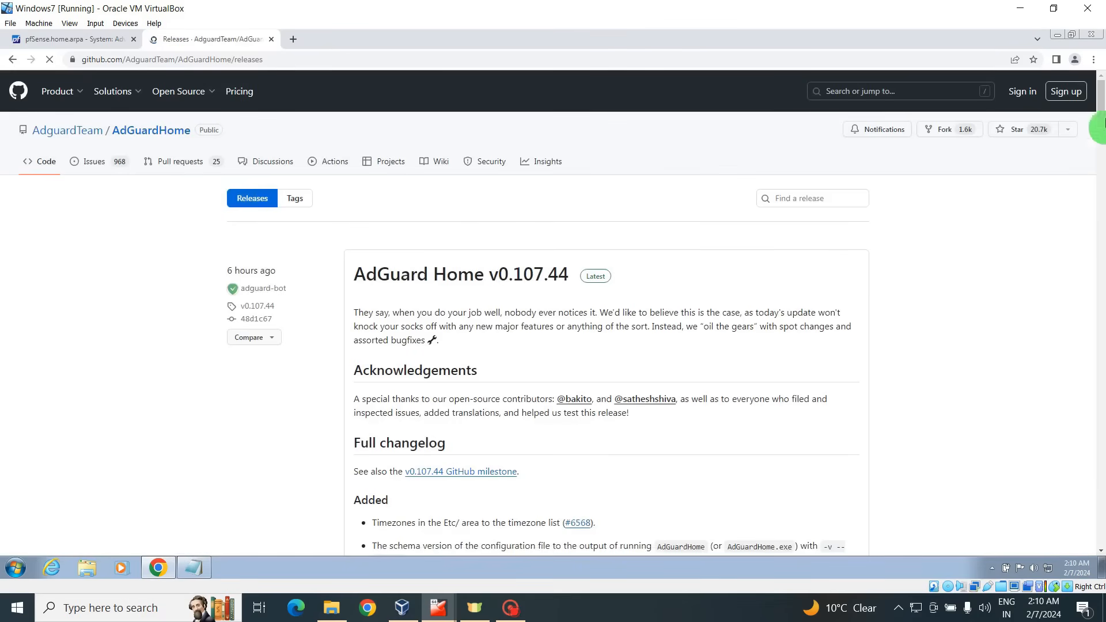
Copy the AdGuardHome_freebsd_amd64.tar.gz link address, then close the releases tab.
left_click_drag(1100, 103, 1100, 181)
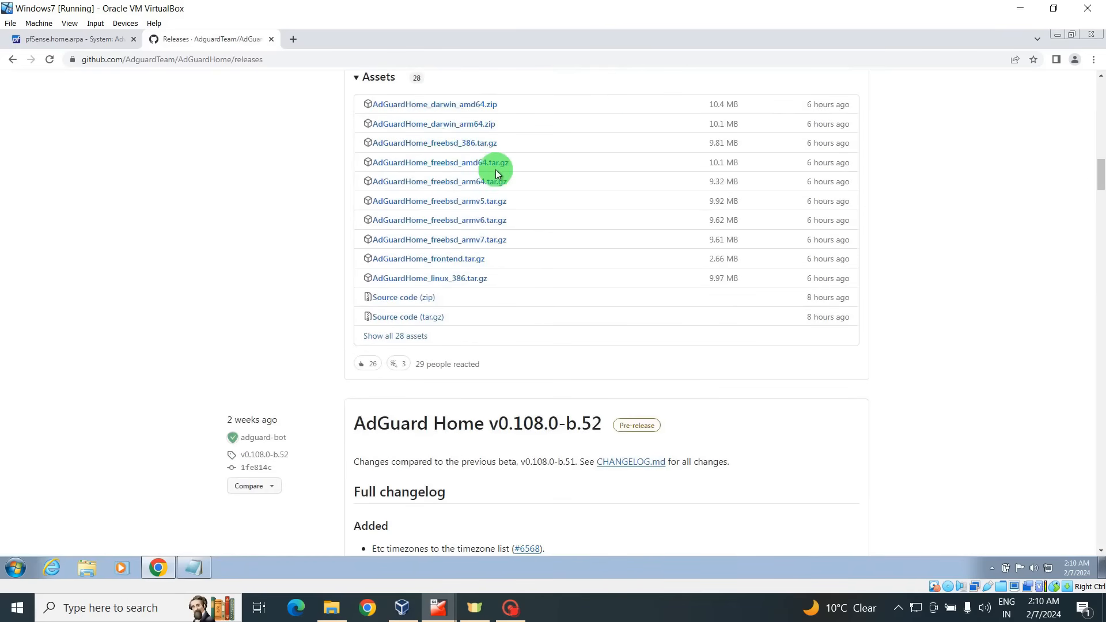
right_click(440, 168)
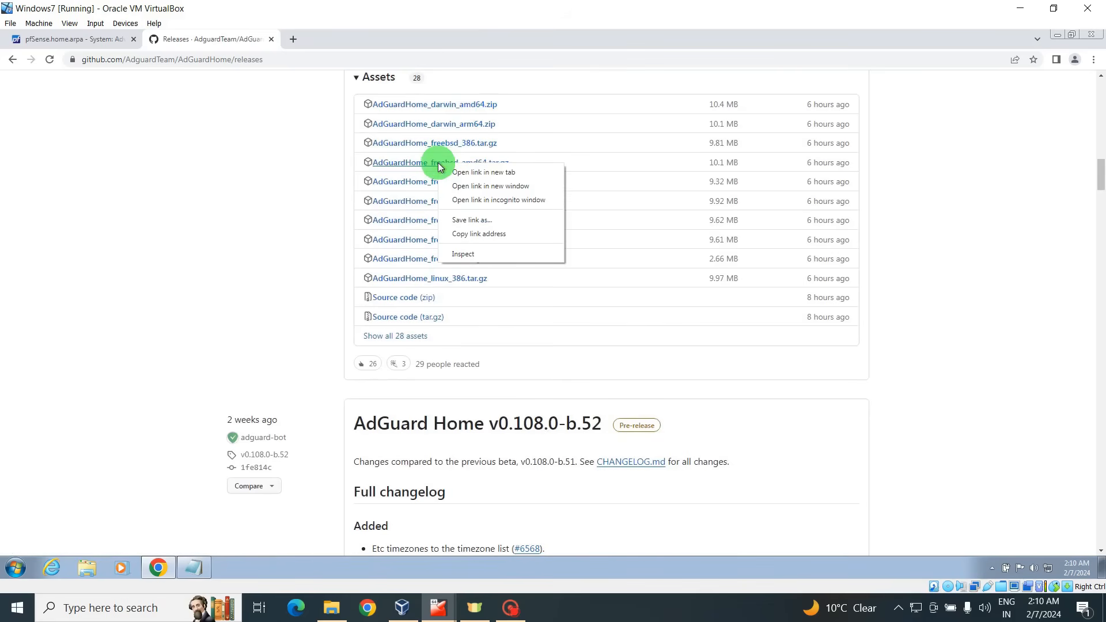
left_click(478, 233)
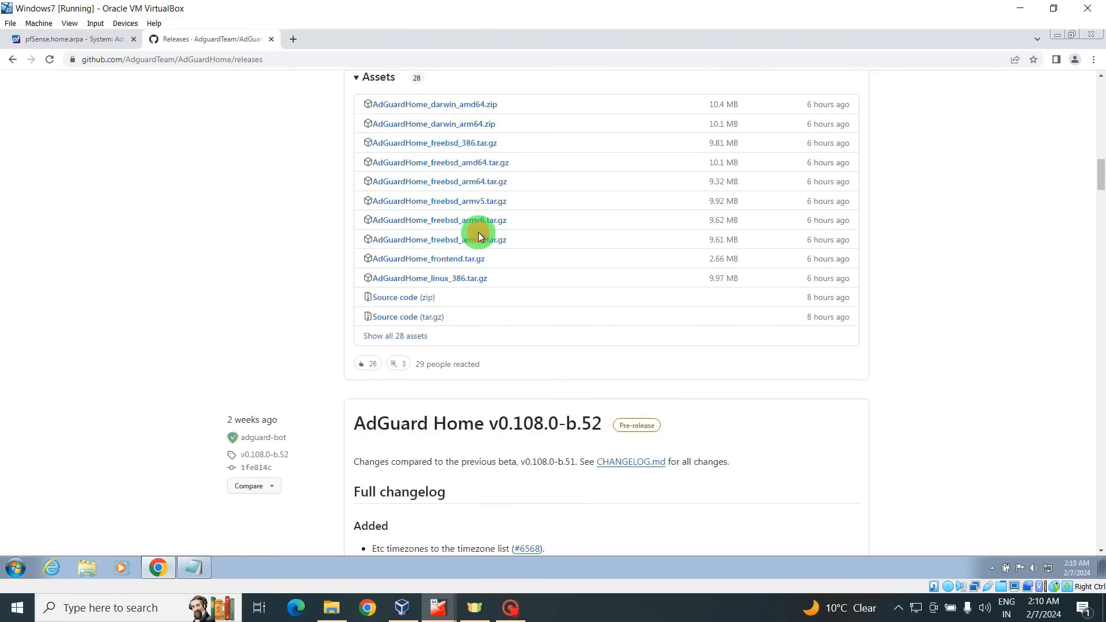
left_click(271, 39)
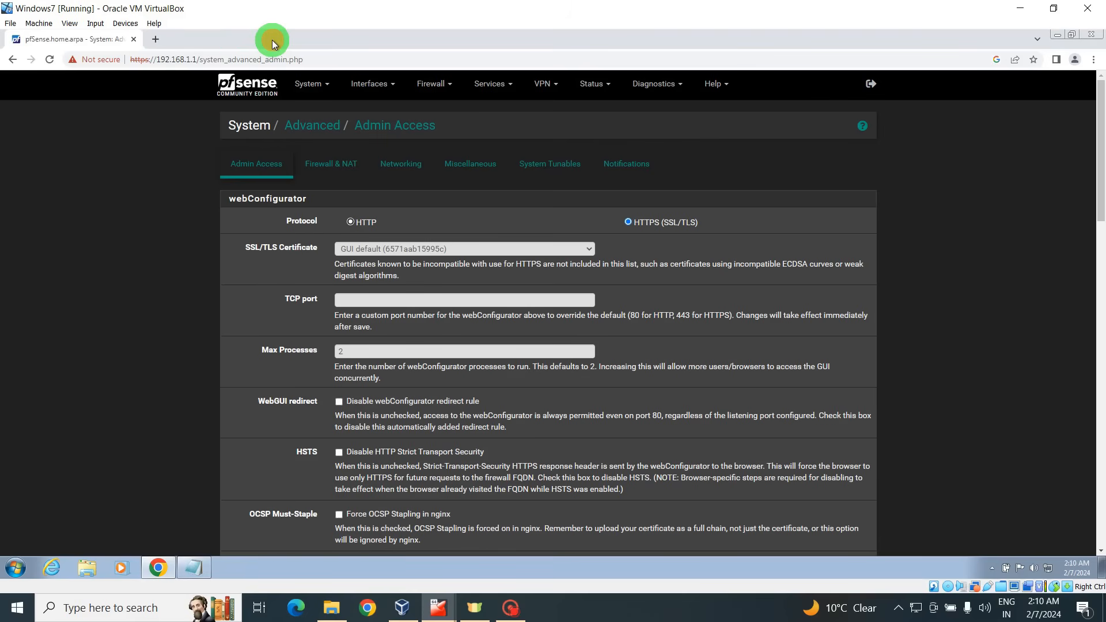
Paste the FreeBSD amd64 download link on a new line below the releases URL, then minimize Notepad.
left_click(192, 568)
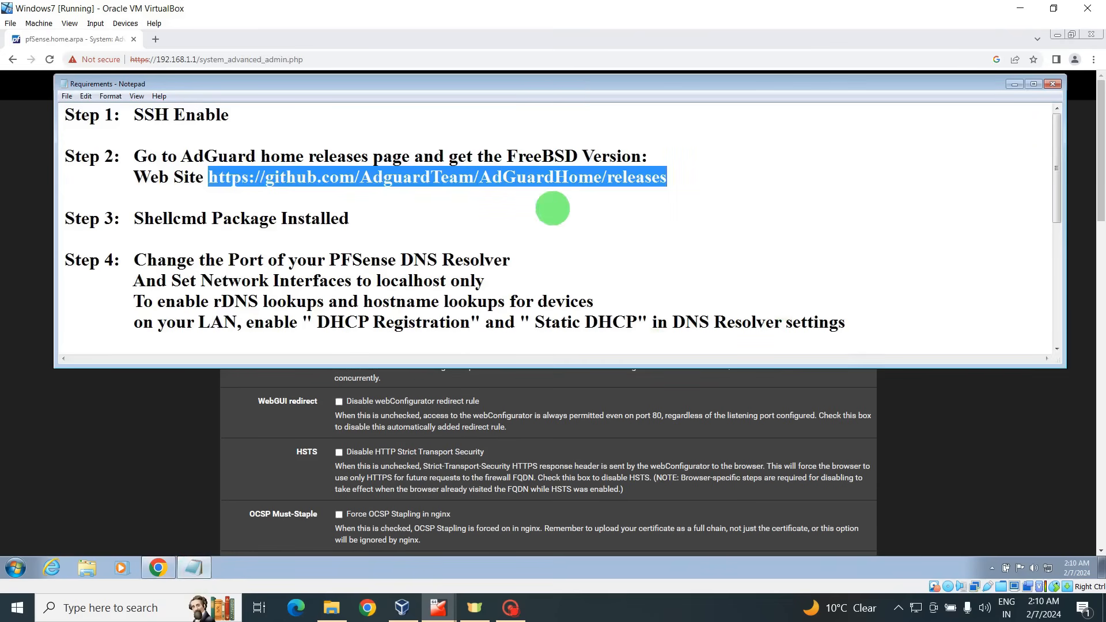
left_click(687, 180)
key("Return")
type("https://github.com/AdguardTeam/AdGuardHome/releases/download/v0.107.44/AdGuardHome_freebsd_amd64.tar.gz")
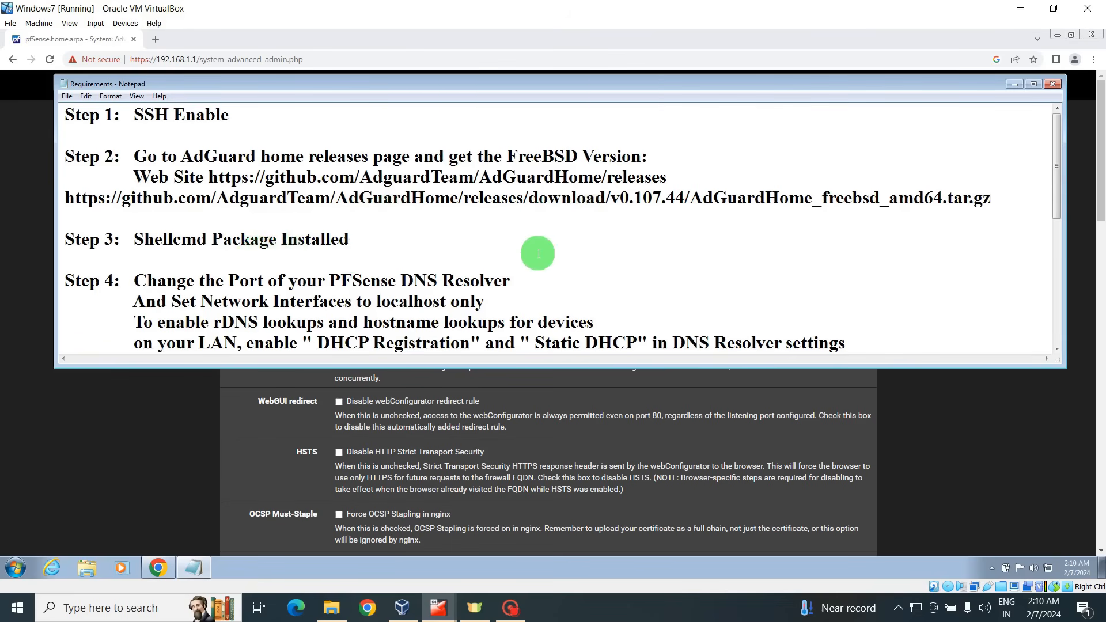
left_click(1014, 85)
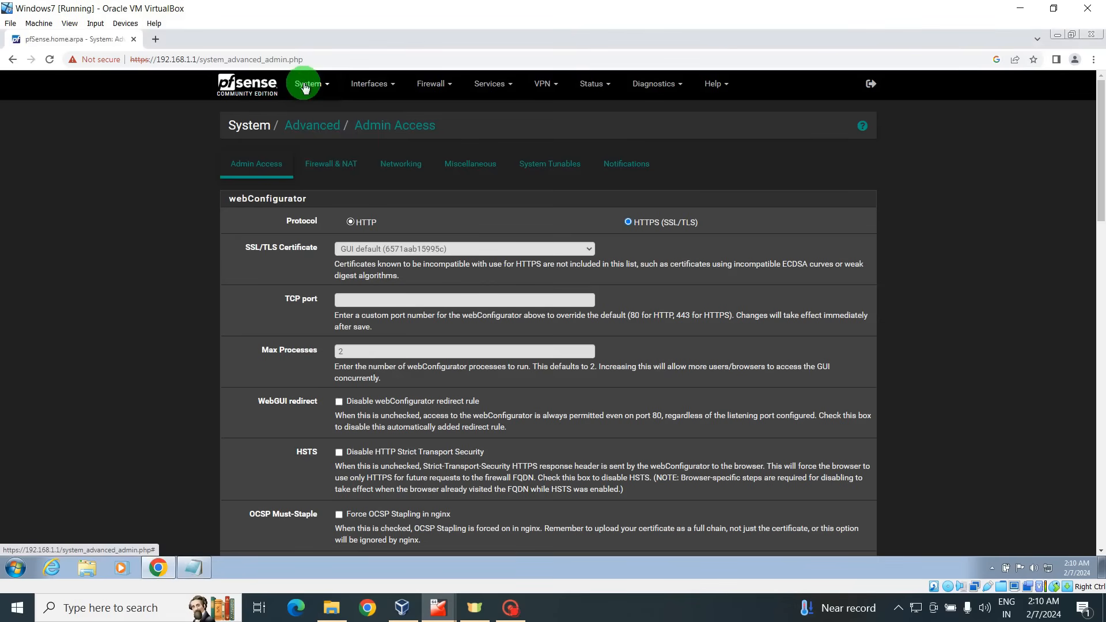
Search for and install shellcmd, confirm Shellcmd 1.0.5_3 under Installed Packages, and review the notes.
left_click(305, 84)
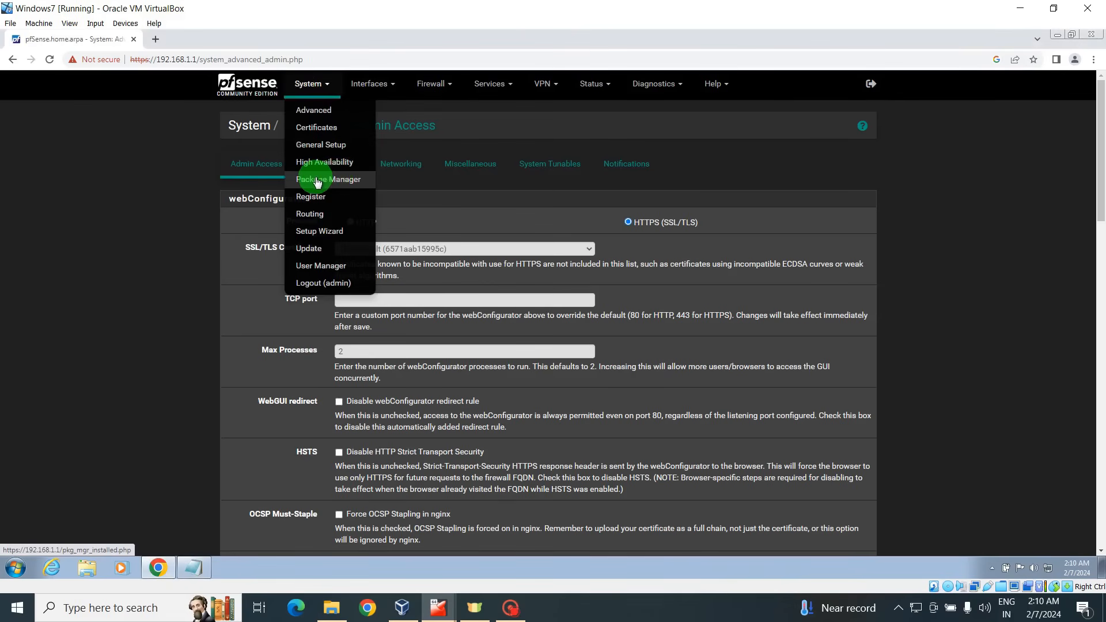
left_click(318, 182)
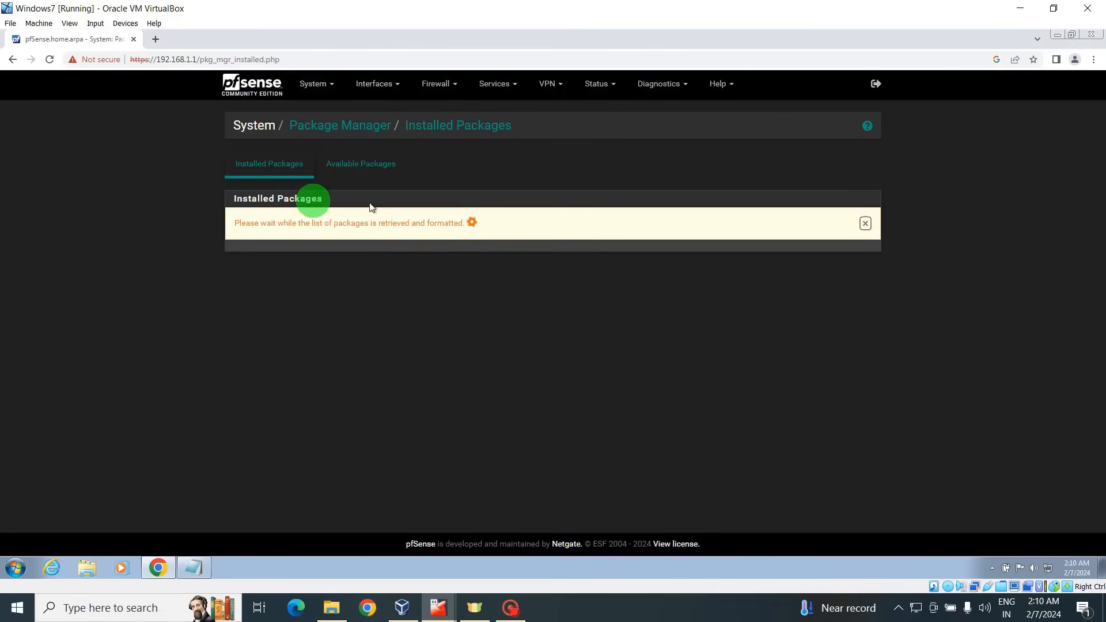
left_click(373, 171)
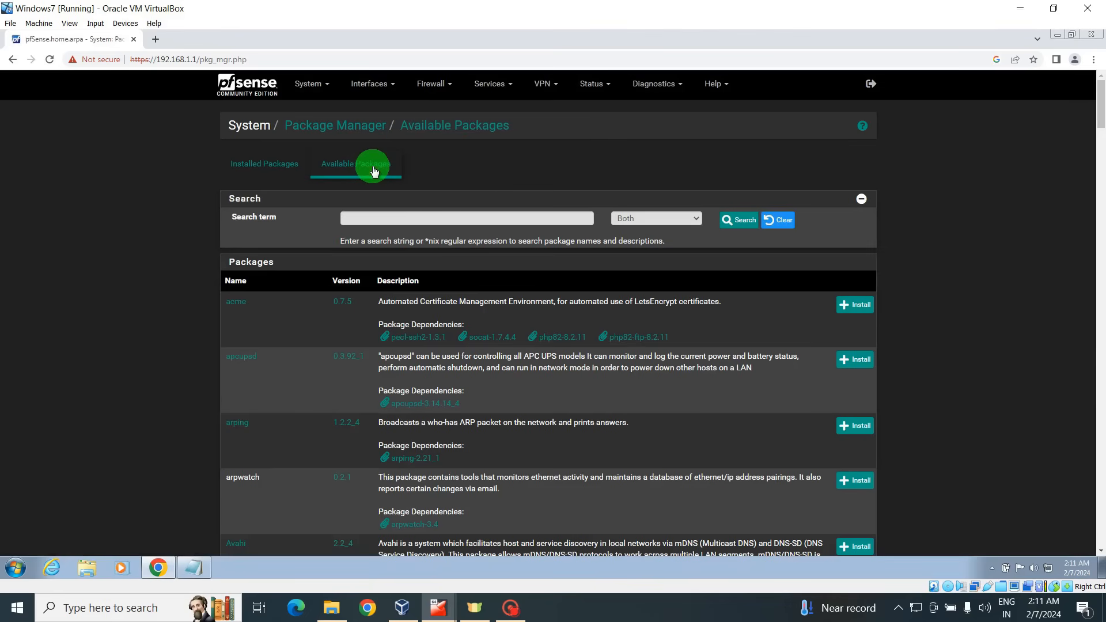
left_click(383, 217)
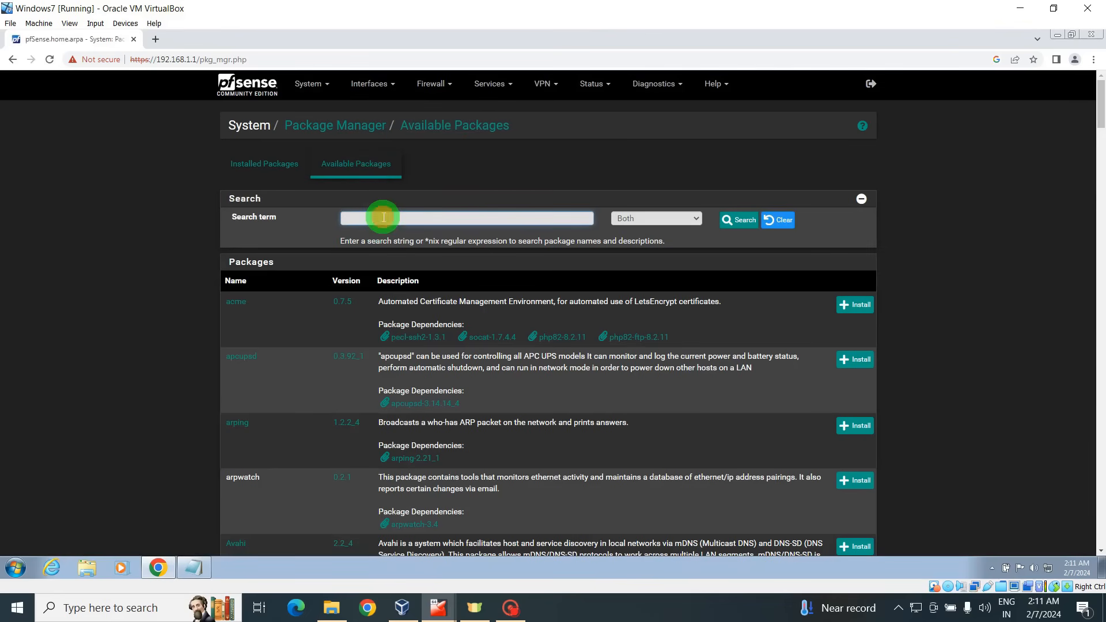
type("shellcmd")
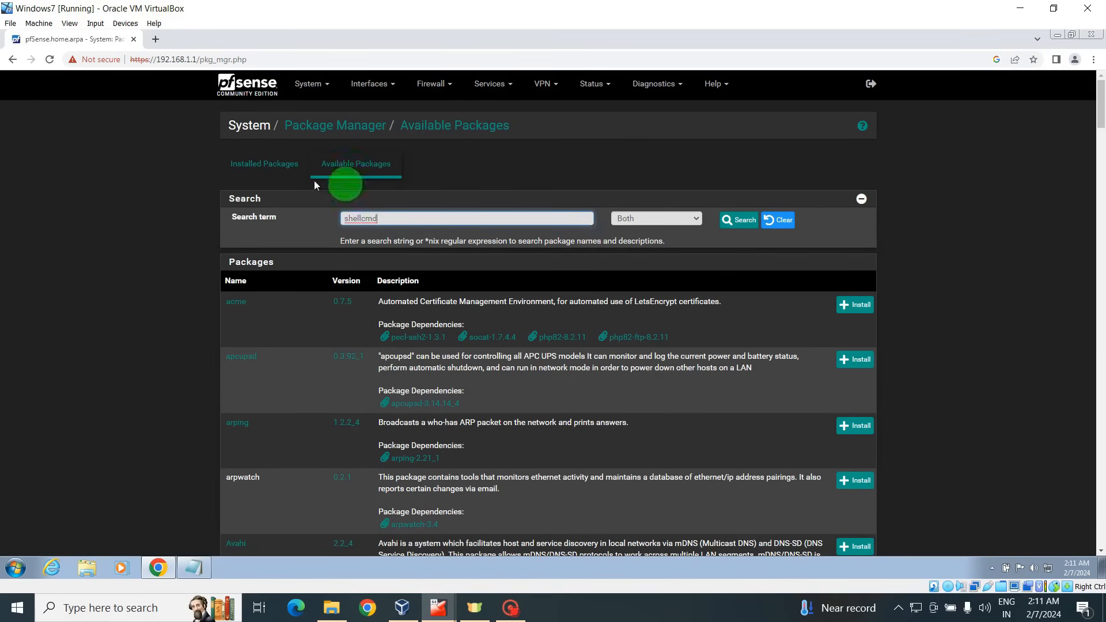
left_click(271, 167)
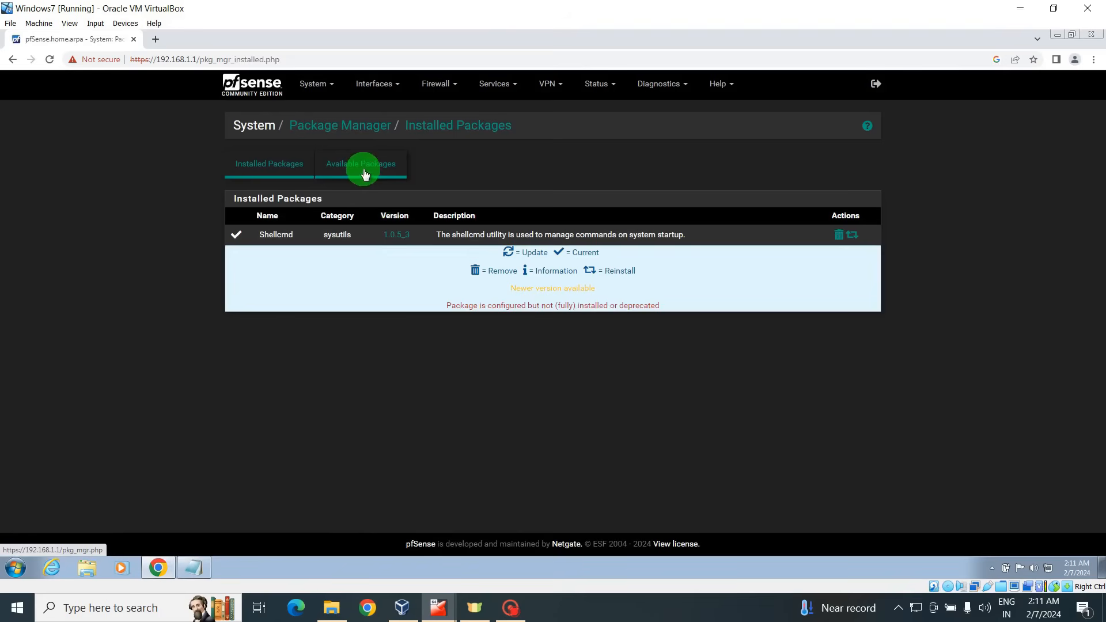
left_click(192, 568)
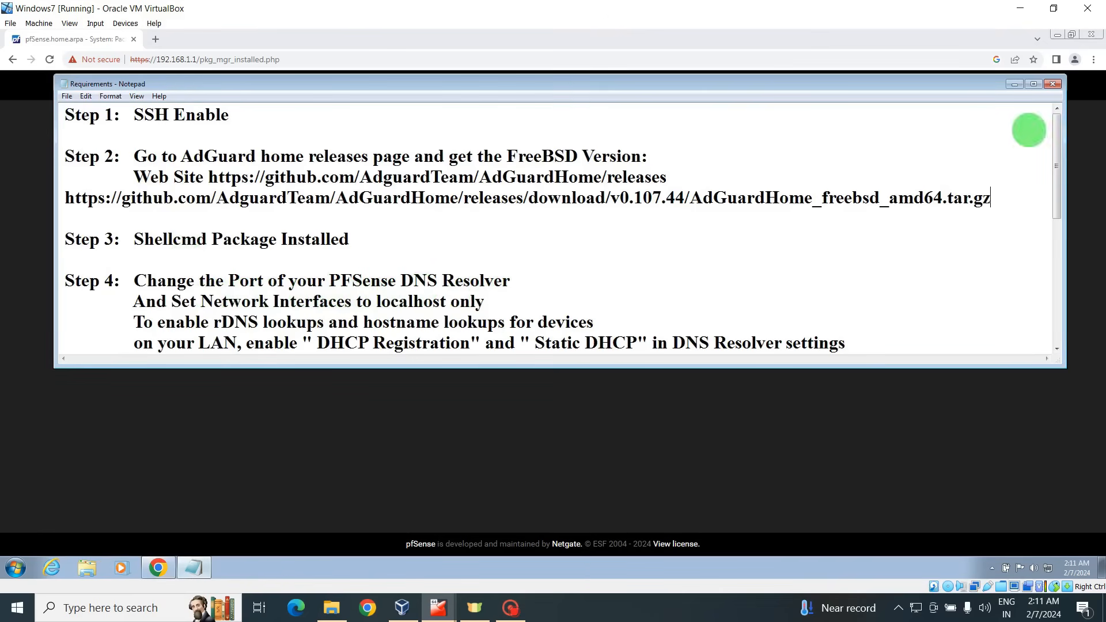
left_click(1014, 86)
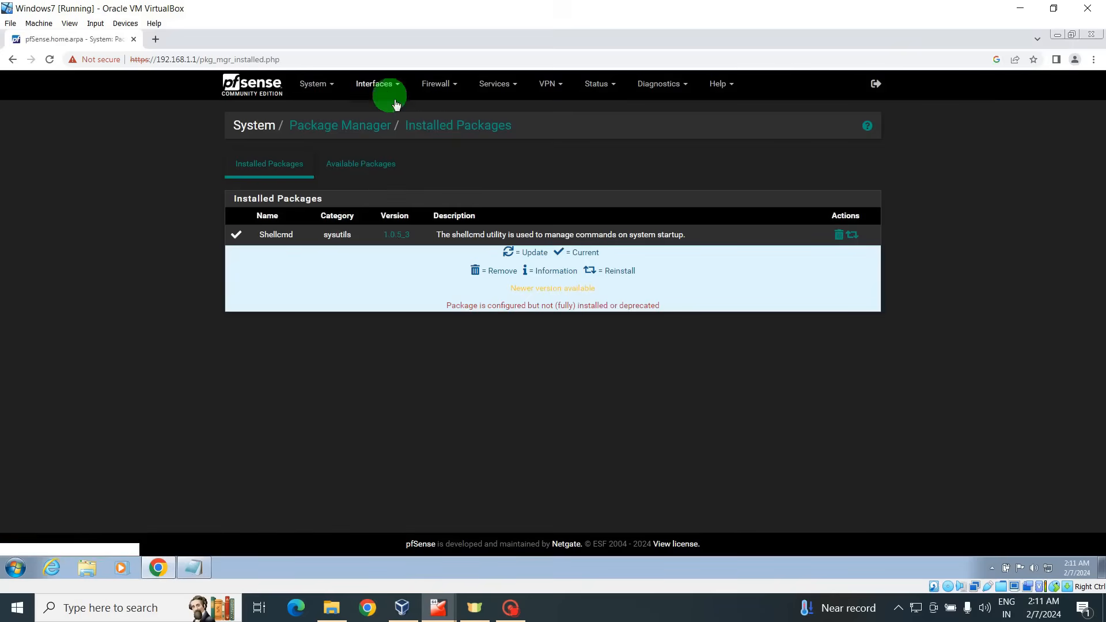
In Services > DNS Resolver, set Listen Port to 6040 and select only Localhost as interface.
left_click(494, 87)
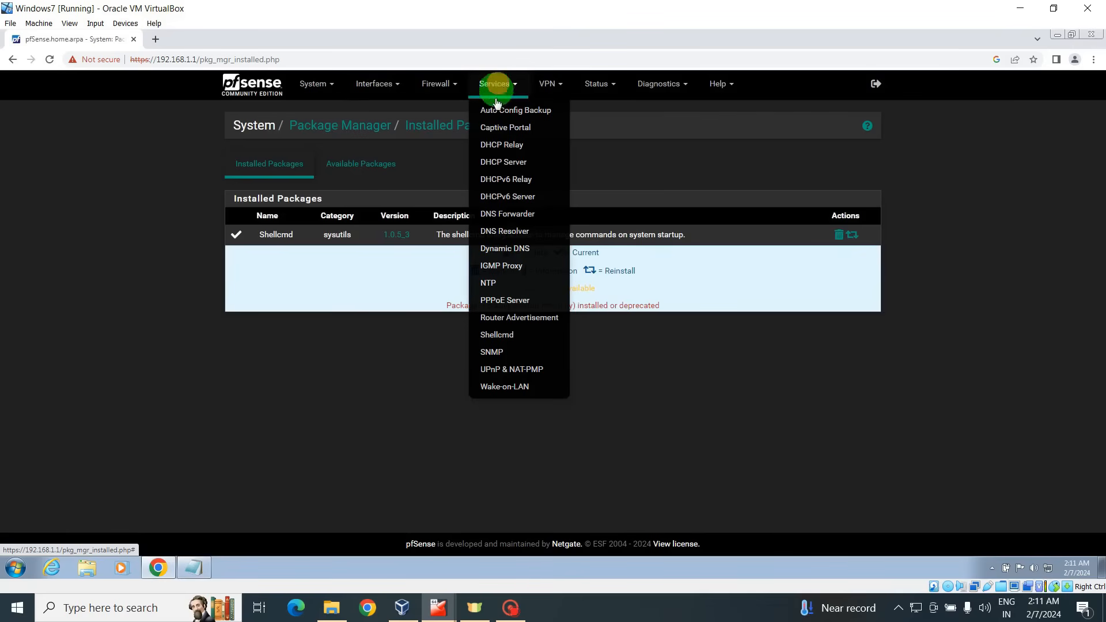
left_click(511, 231)
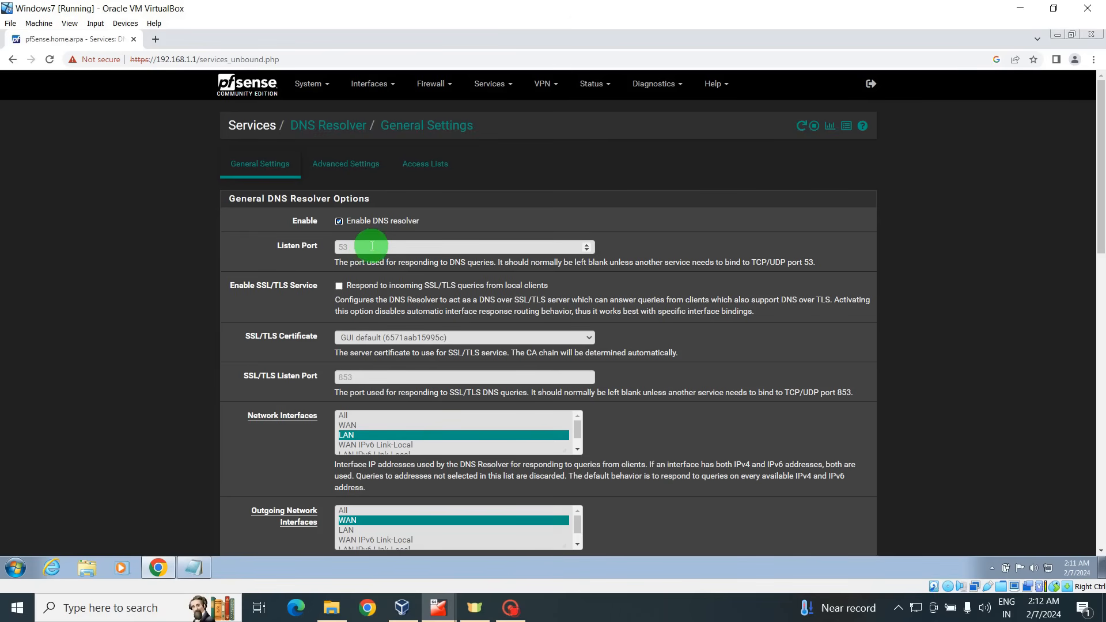
left_click(372, 246)
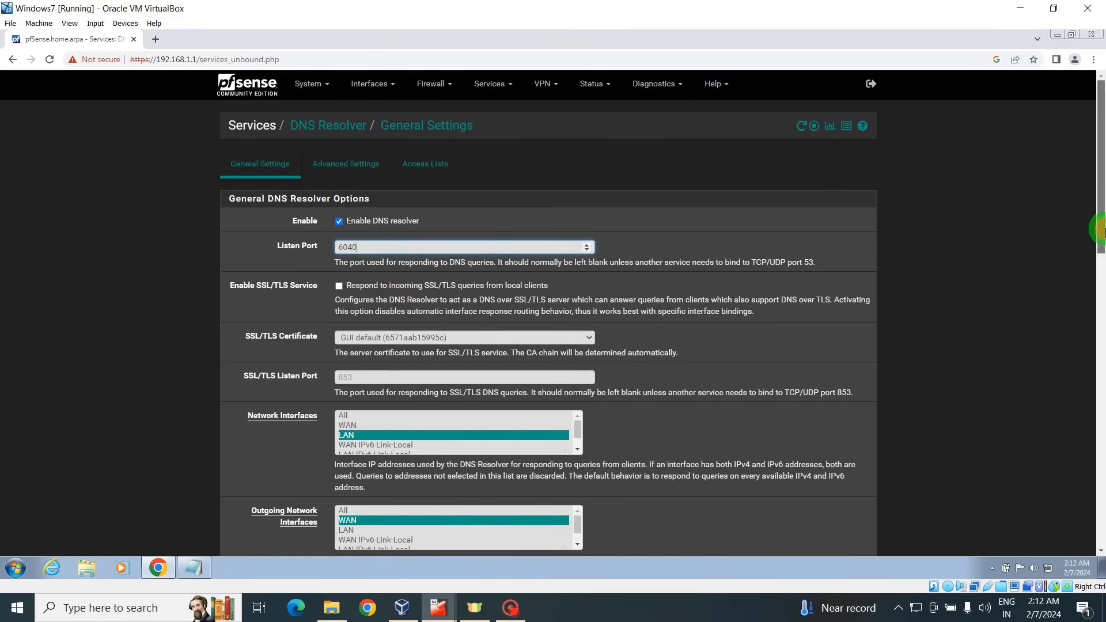
left_click_drag(1100, 231, 1097, 279)
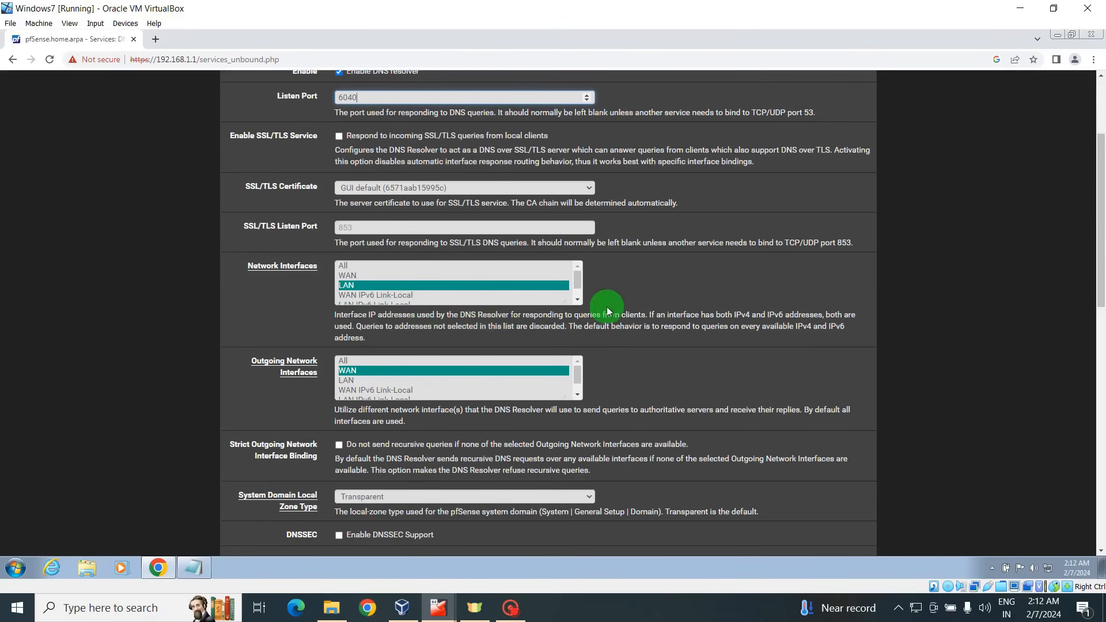
left_click(578, 300)
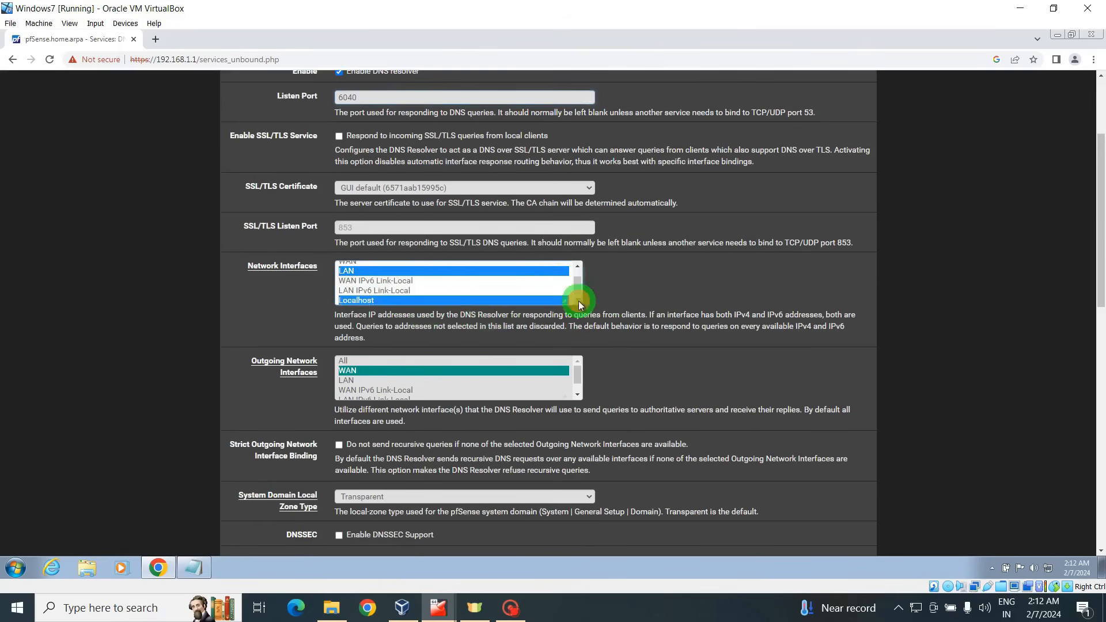
left_click(378, 300)
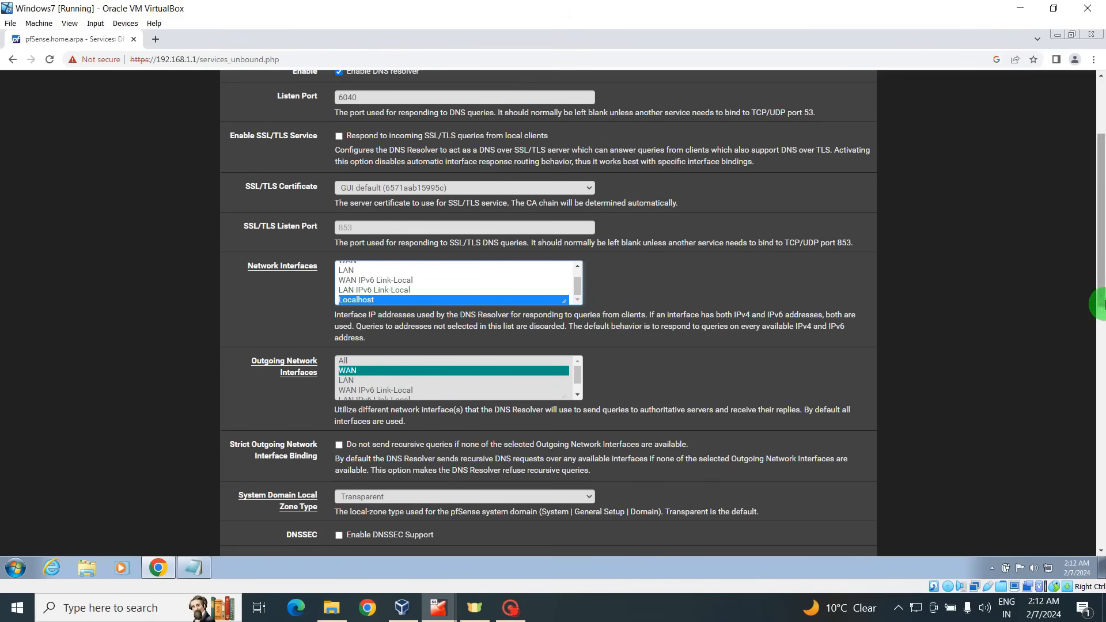
Enable DHCP Registration and Static DHCP, then save and apply the DNS Resolver changes.
left_click_drag(1100, 286, 1099, 438)
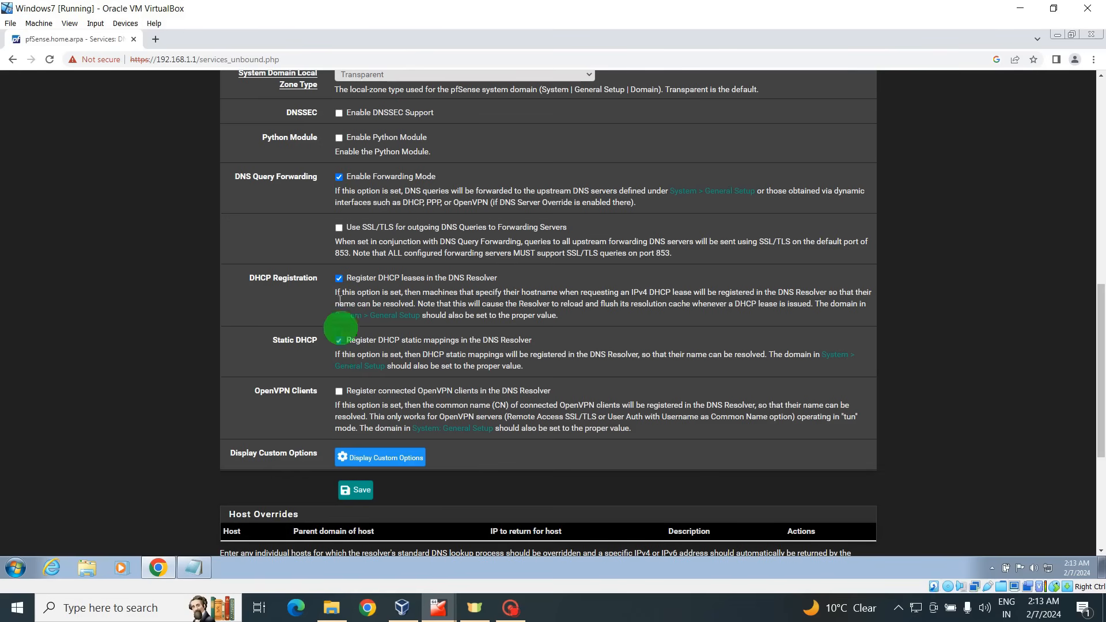
left_click(358, 491)
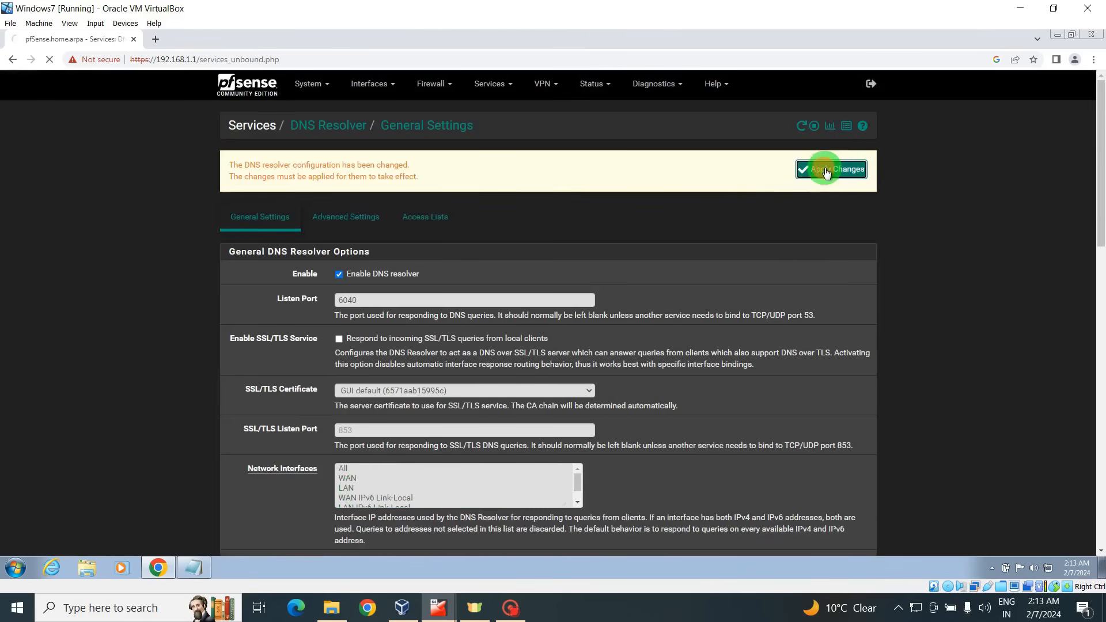
left_click(825, 172)
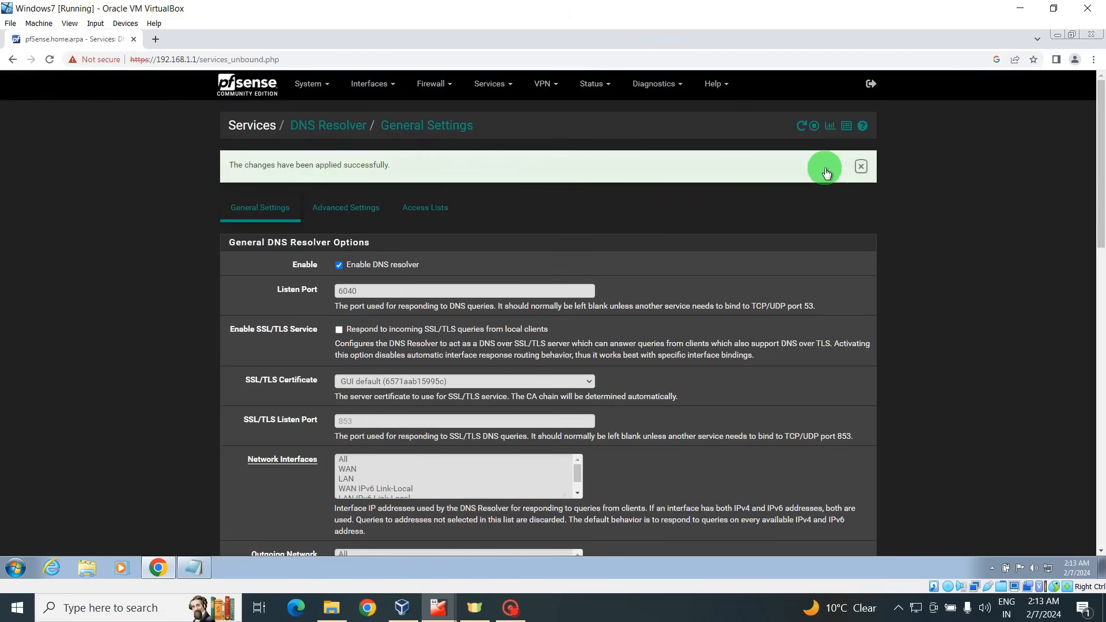
Review the setup requirements in Notepad, minimize it, and launch PuTTY for a new session.
left_click(193, 573)
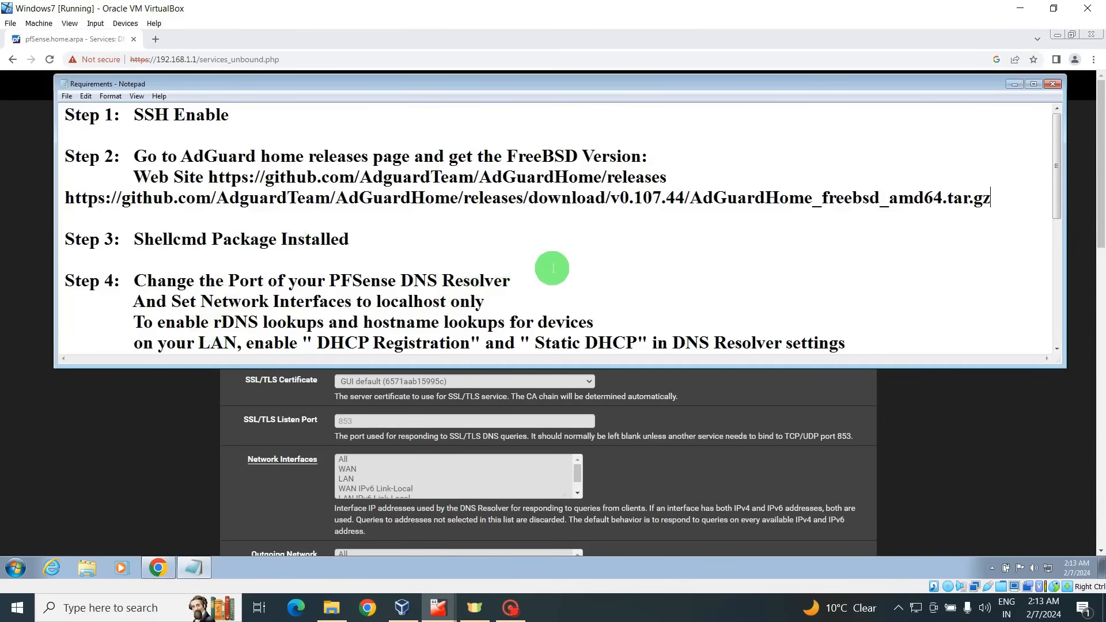
left_click(1011, 85)
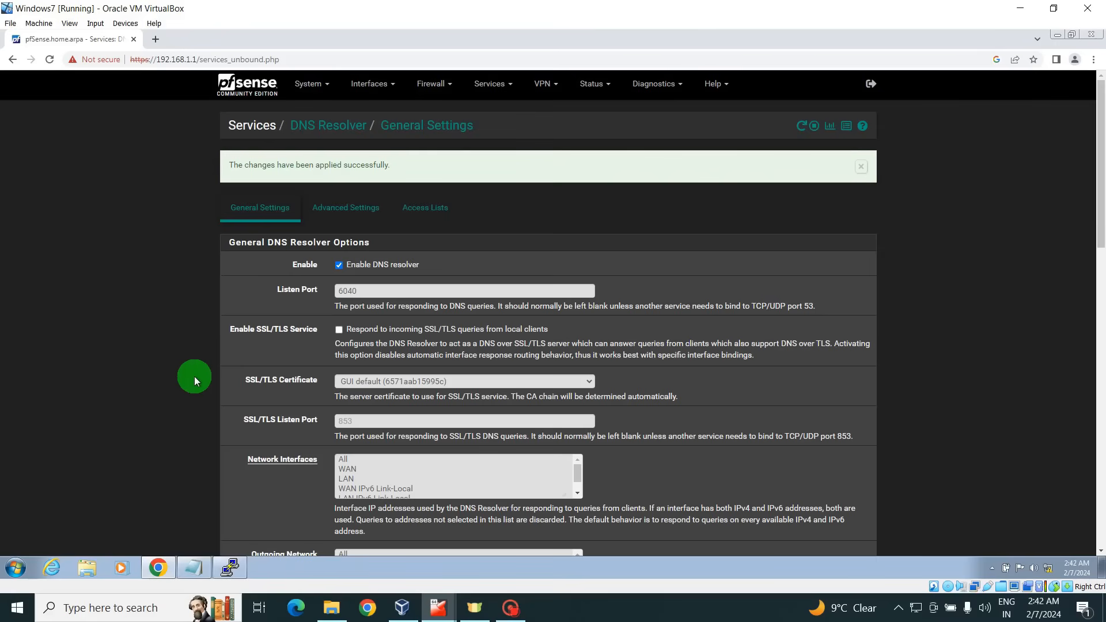
left_click(228, 568)
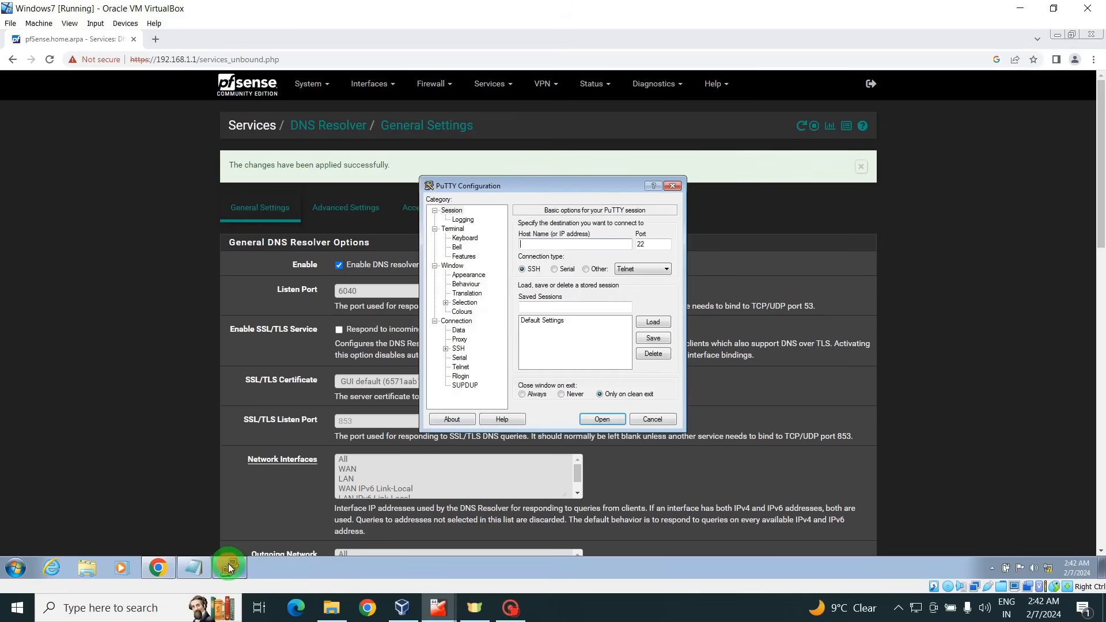
Connect over SSH to 192.168.1.1 and log in as admin with the account password.
left_click(556, 243)
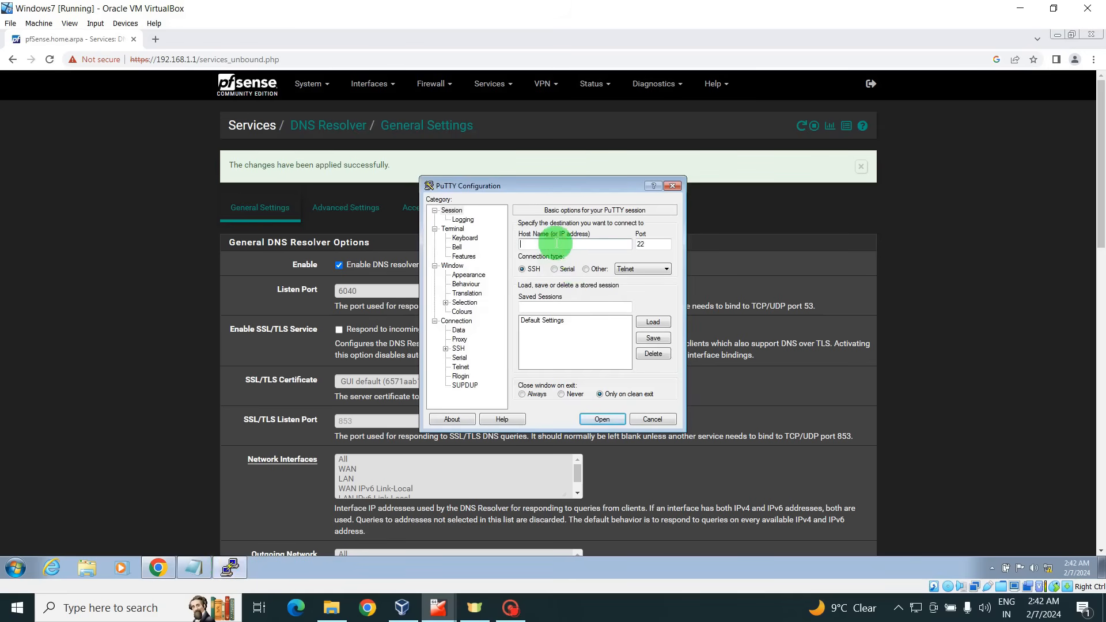
type("192.168.1.1")
key("Return")
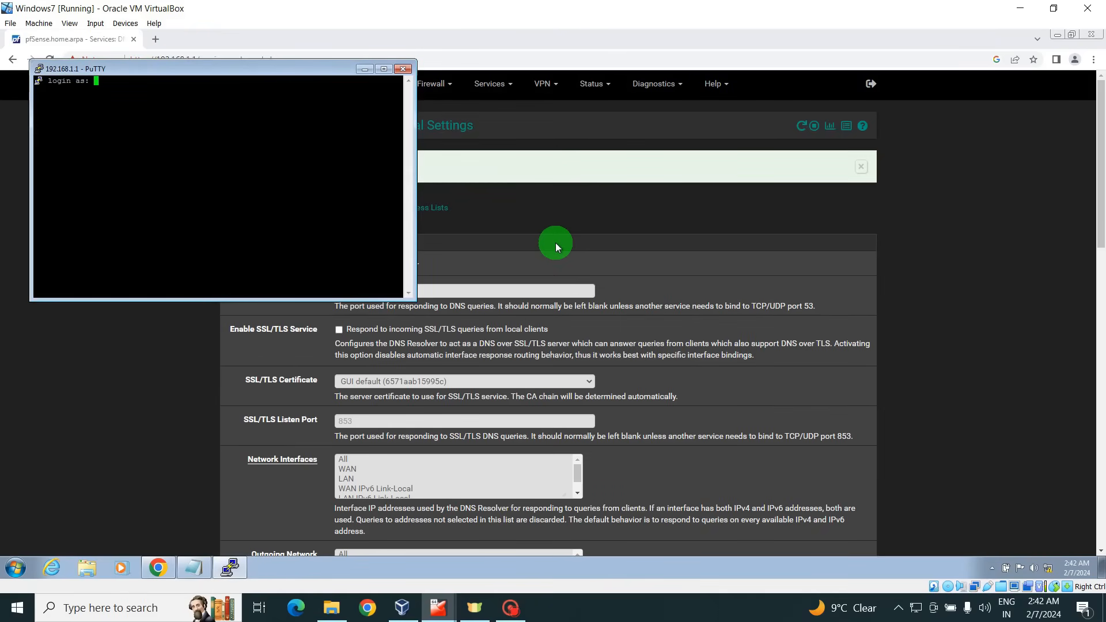
type("admin")
key("Return")
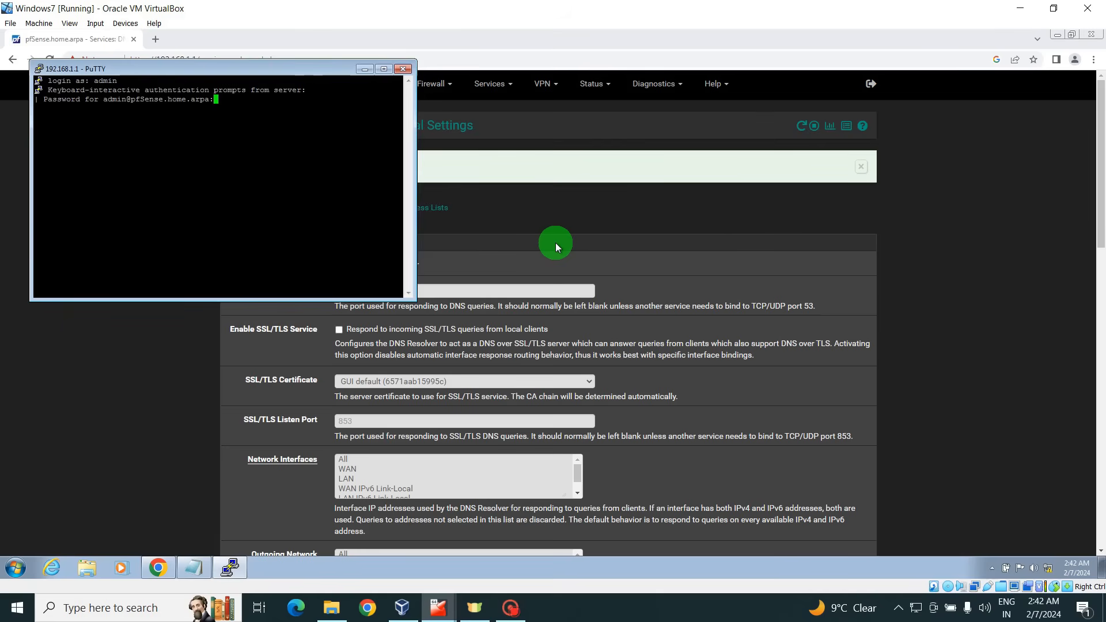
key("Return")
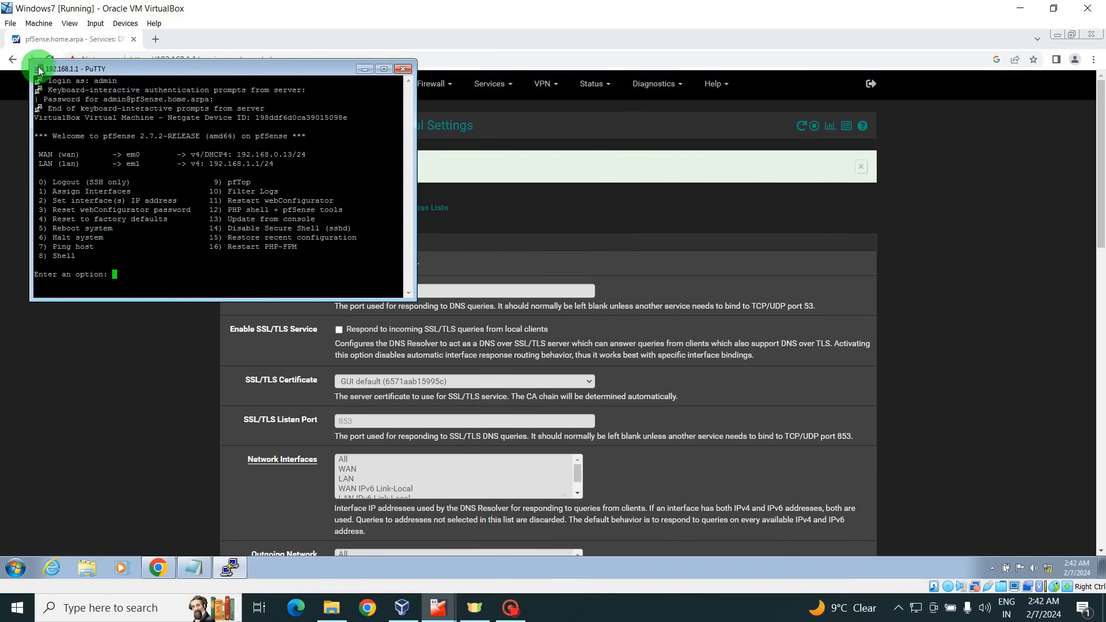
Change the PuTTY session's terminal font to Courier New at 24 points and apply it.
left_click(38, 69)
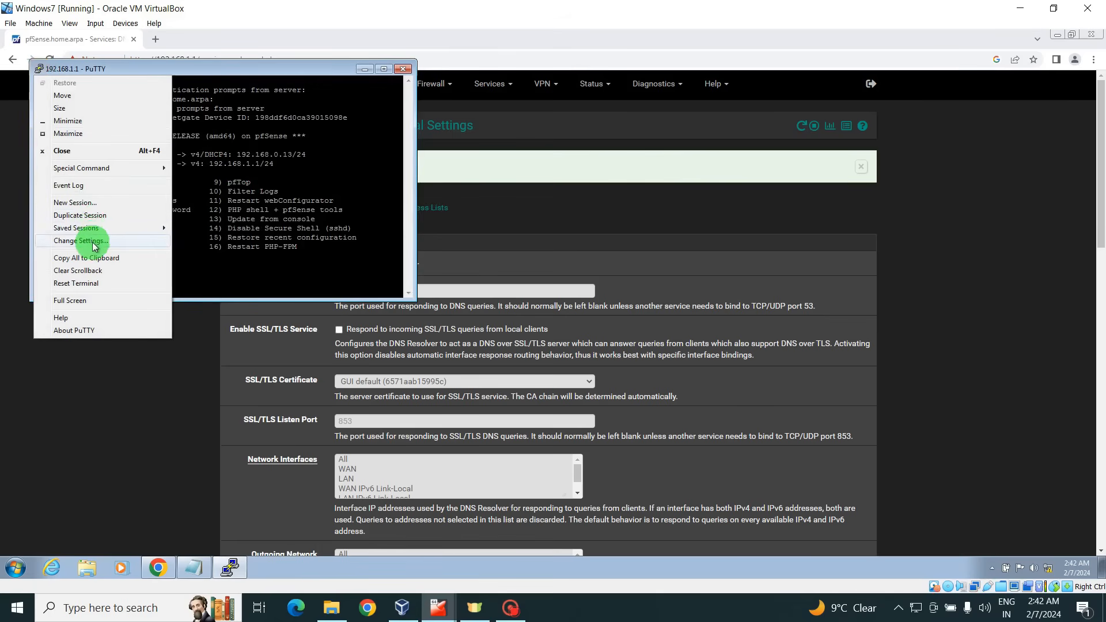
left_click(92, 241)
left_click(468, 275)
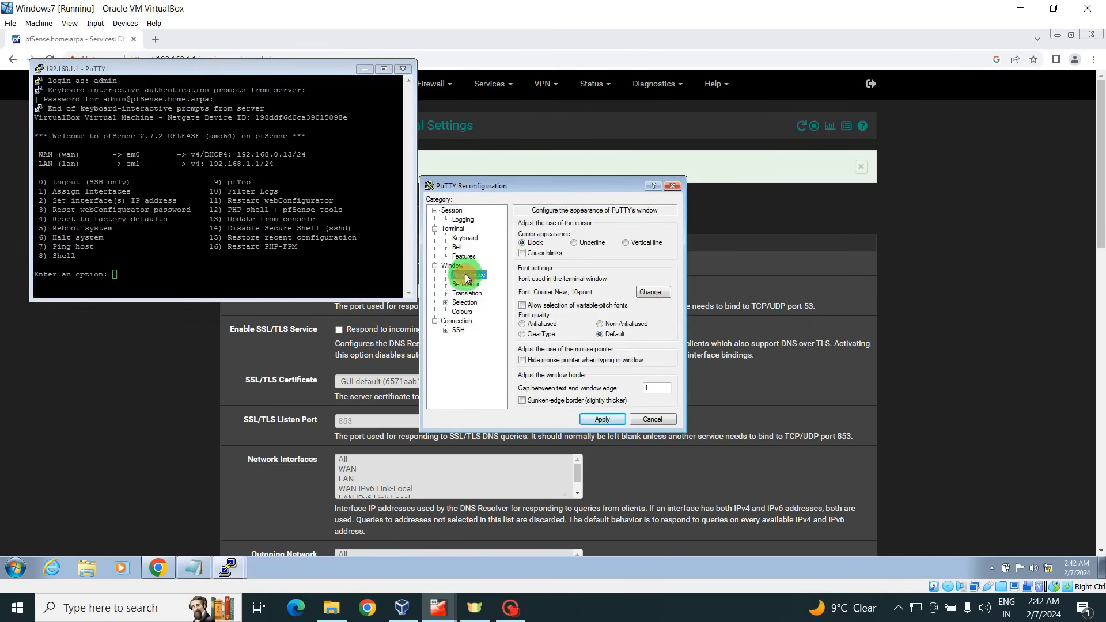
left_click(653, 290)
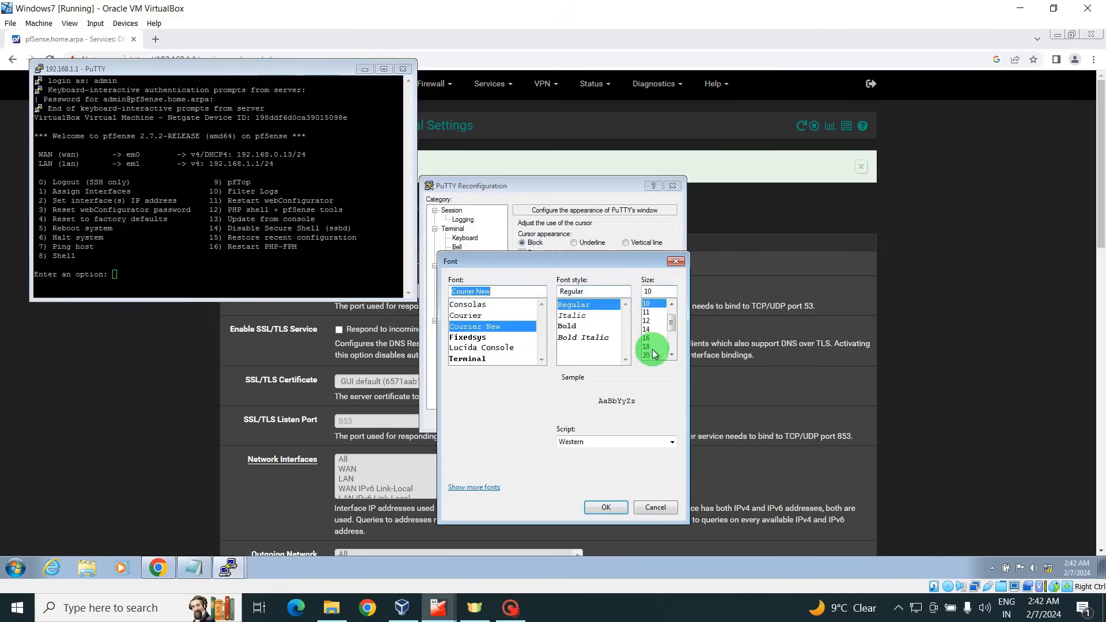
left_click(672, 357)
left_click(671, 357)
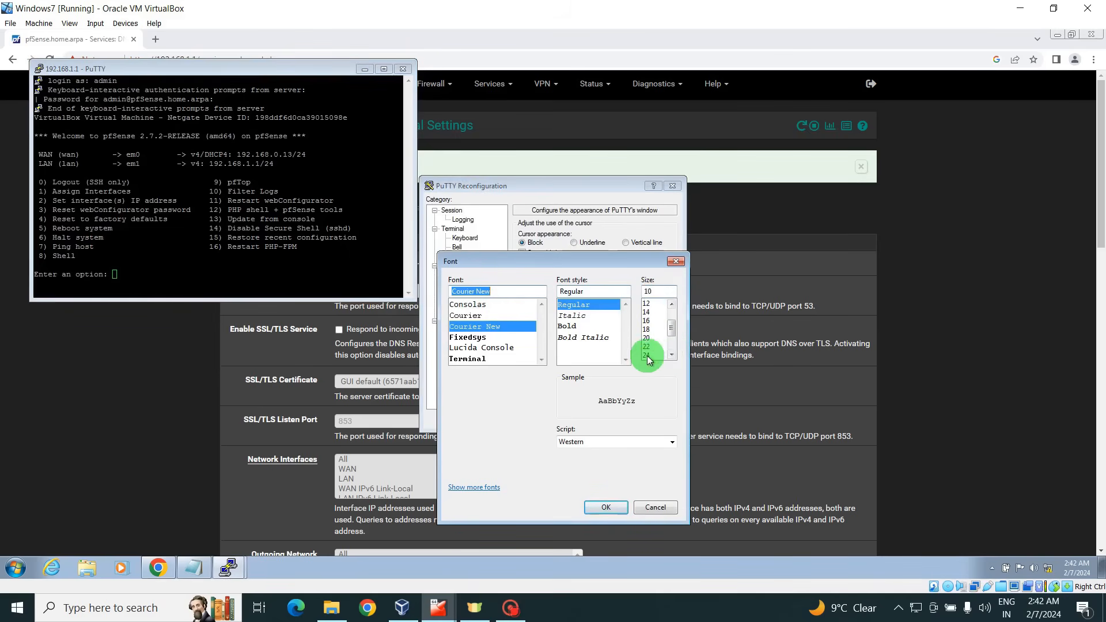
left_click(646, 355)
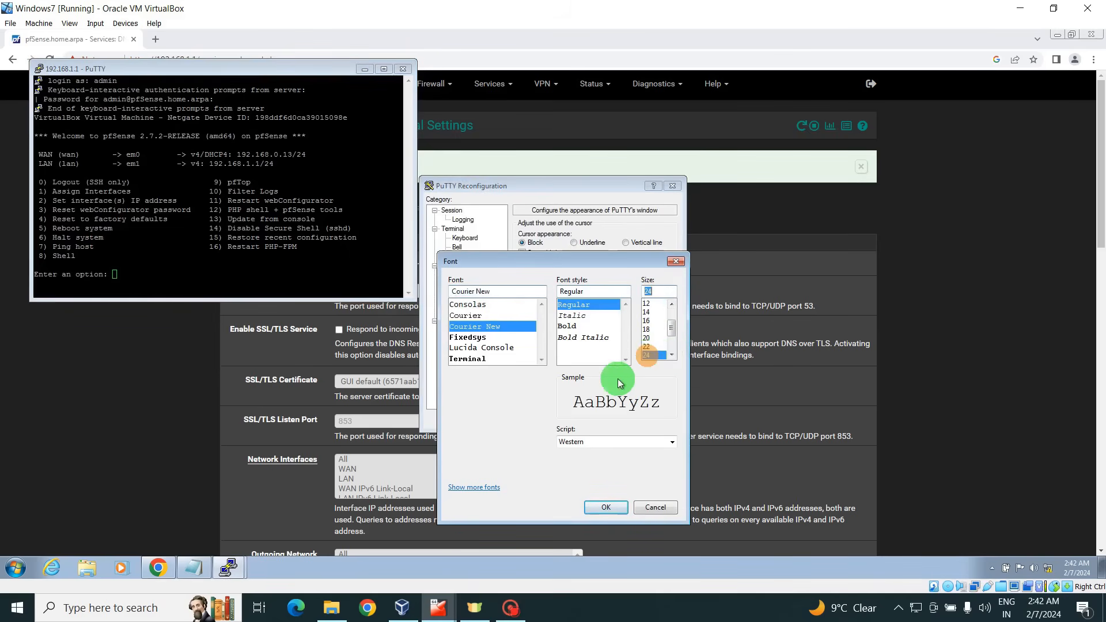
left_click(605, 507)
left_click(602, 419)
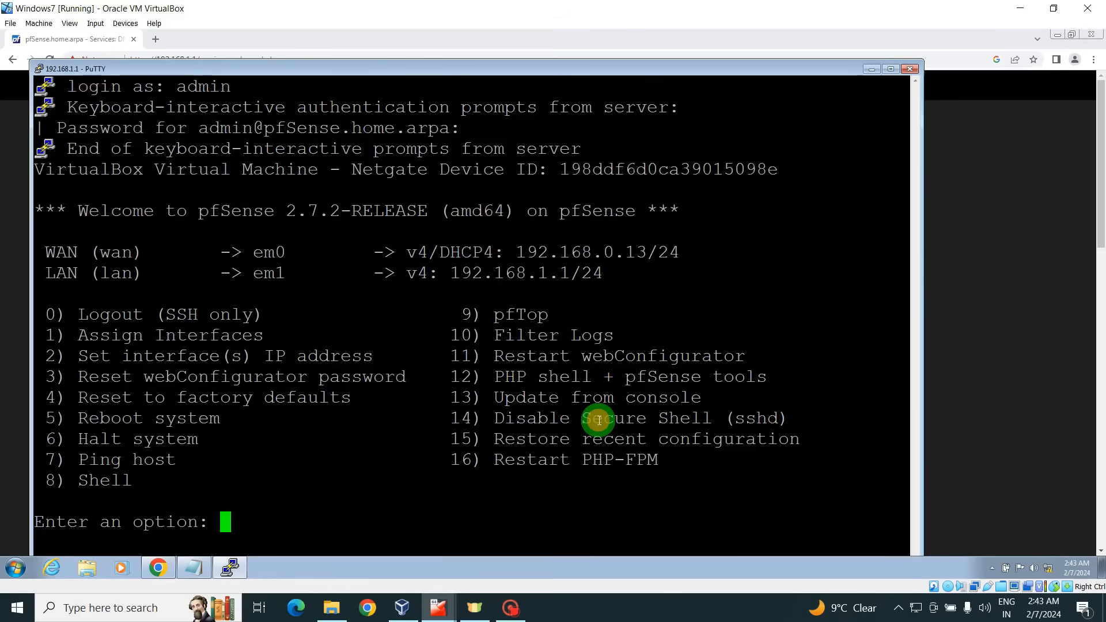
Resize the PuTTY window and choose option 8 to enter the pfSense shell.
left_click_drag(605, 69, 584, 37)
double_click(637, 42)
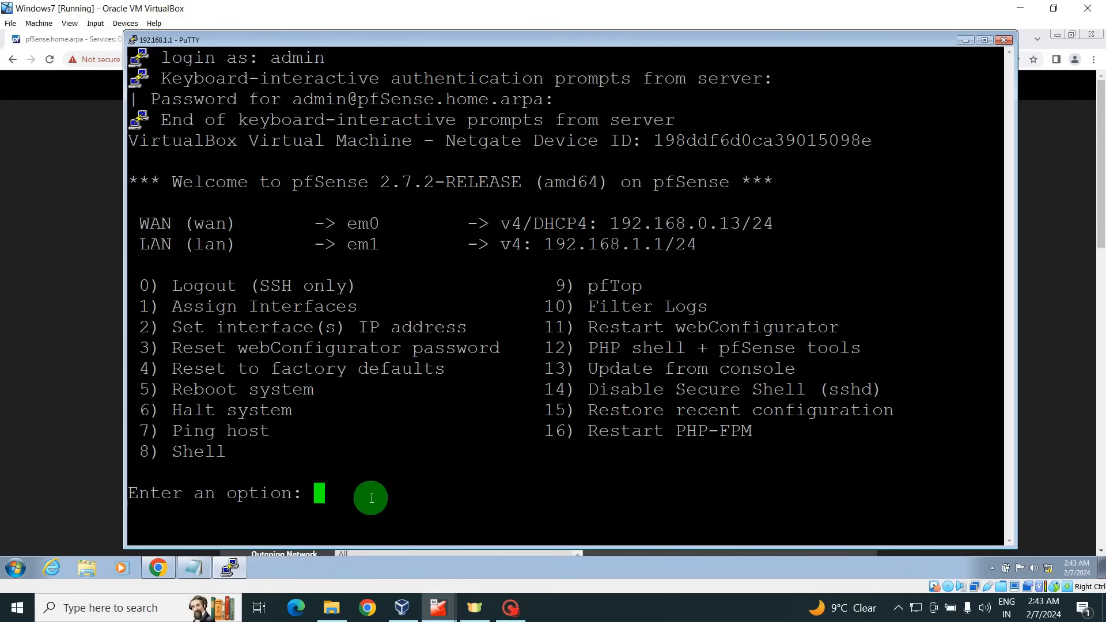
type("8")
key("Return")
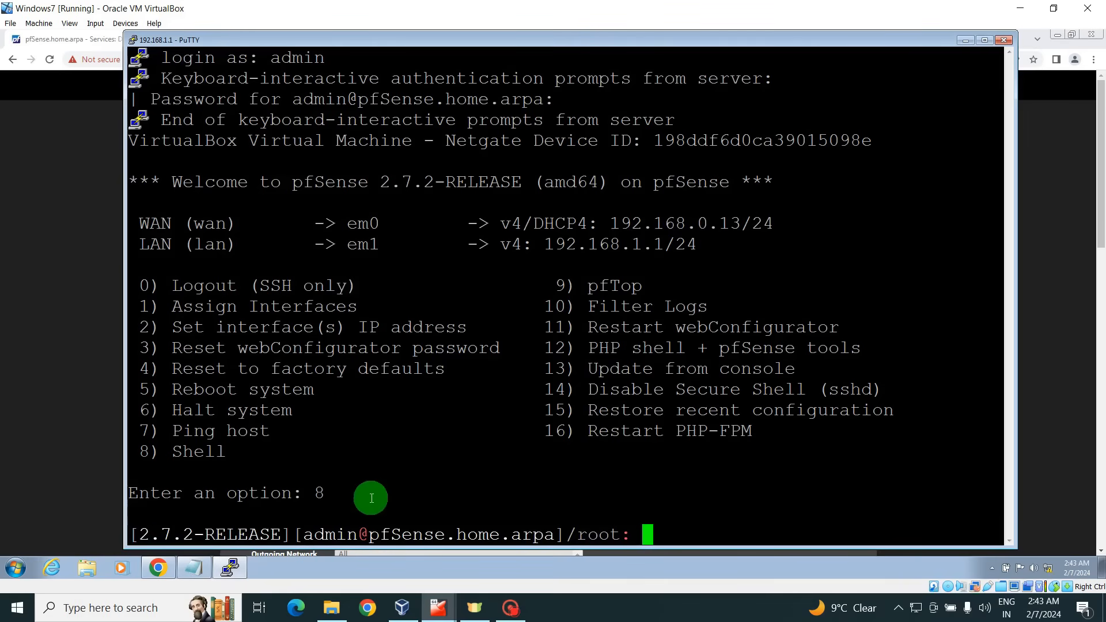
Create an opt directory at the filesystem root, move into /opt, and begin typing fetch.
type("cd /")
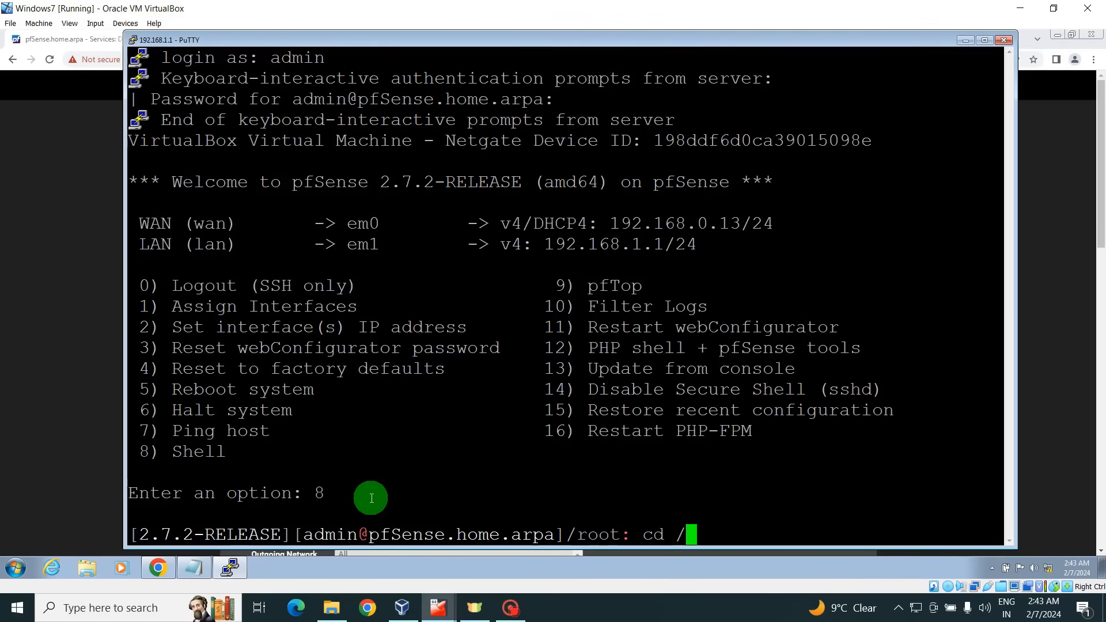
key("Return")
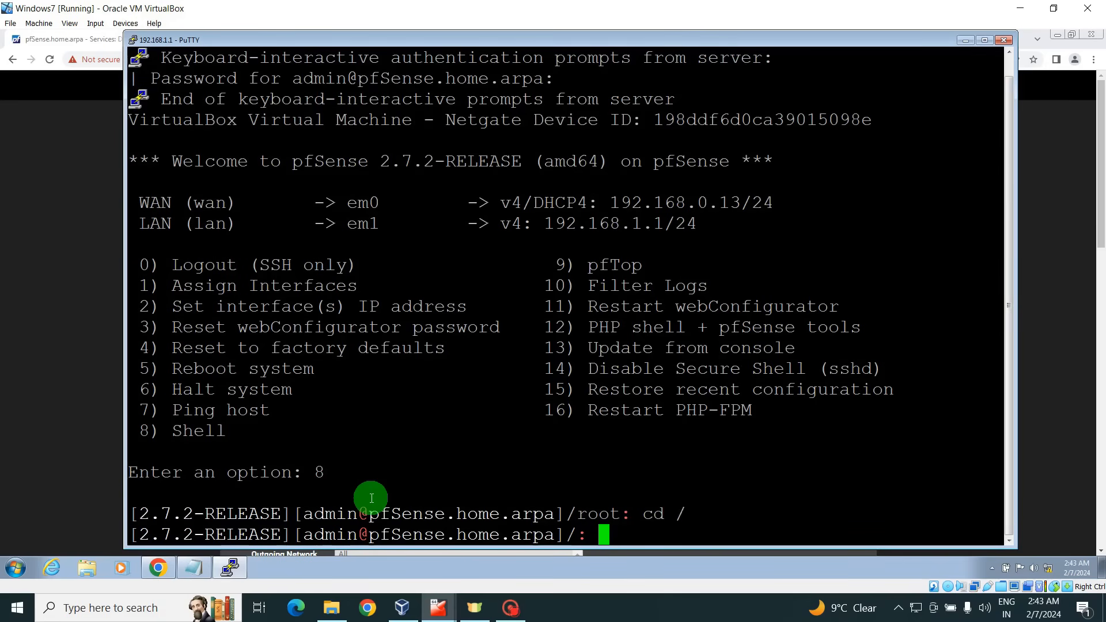
type("mkdir")
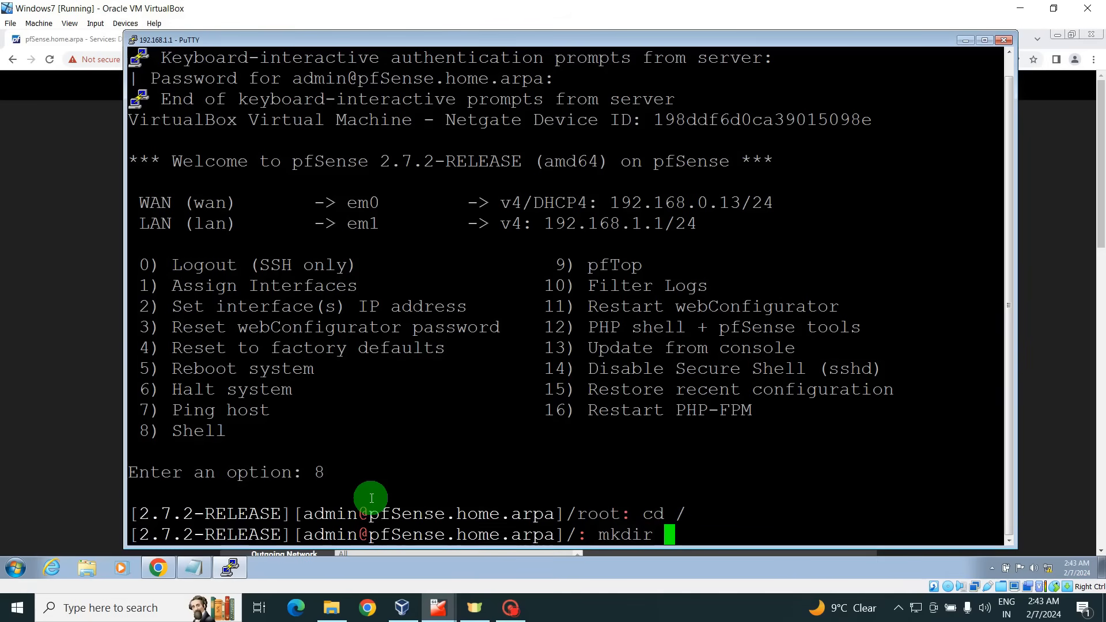
type(" opt")
key("Return")
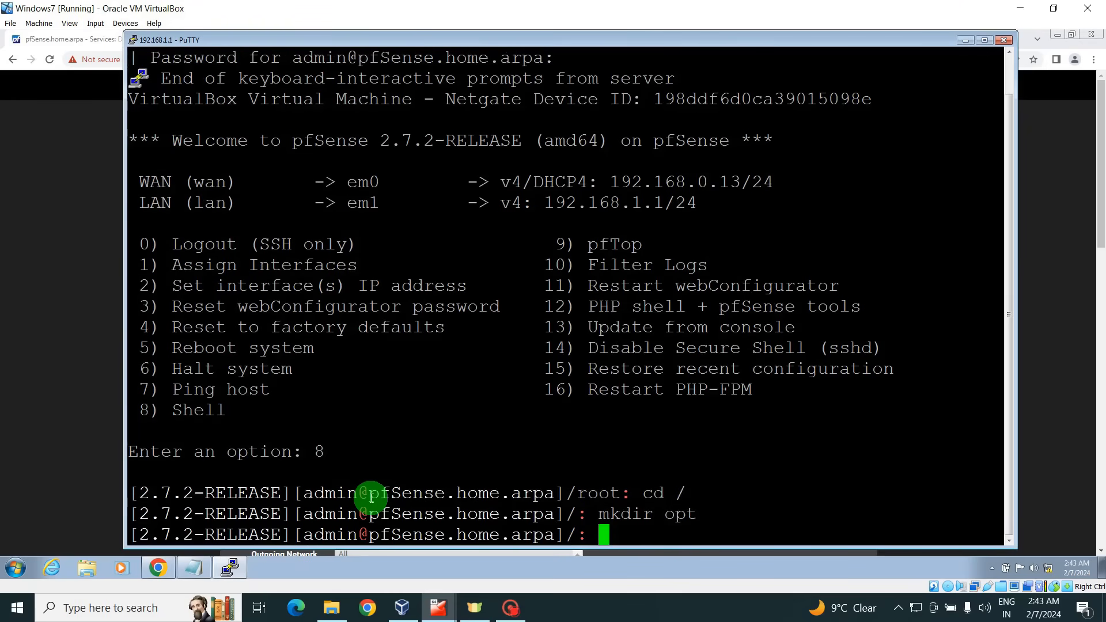
type("cd opt")
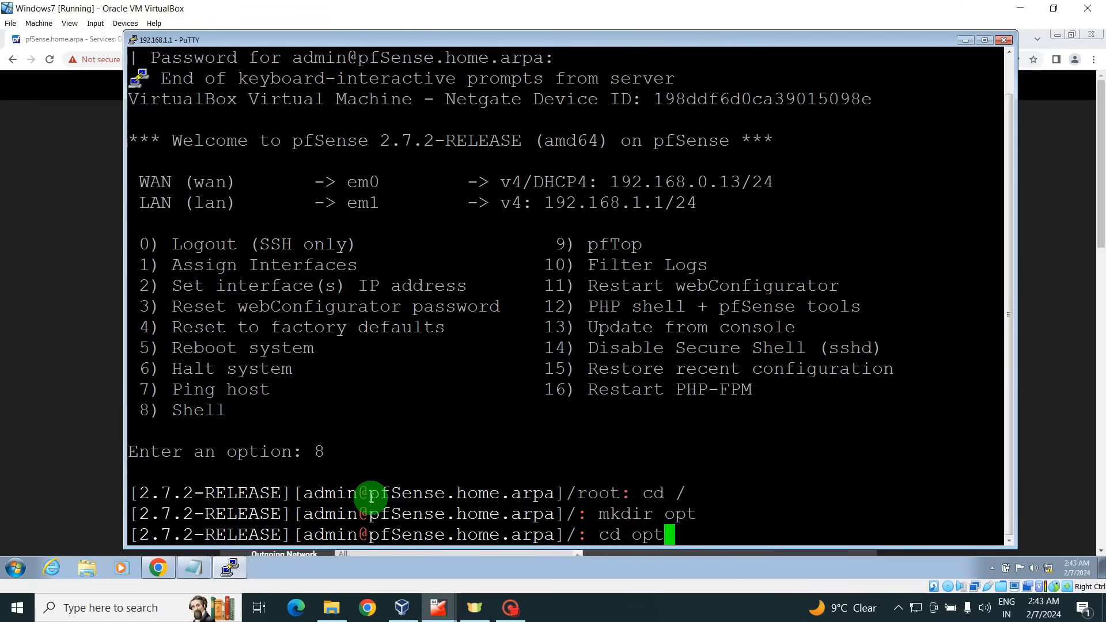
key("Return")
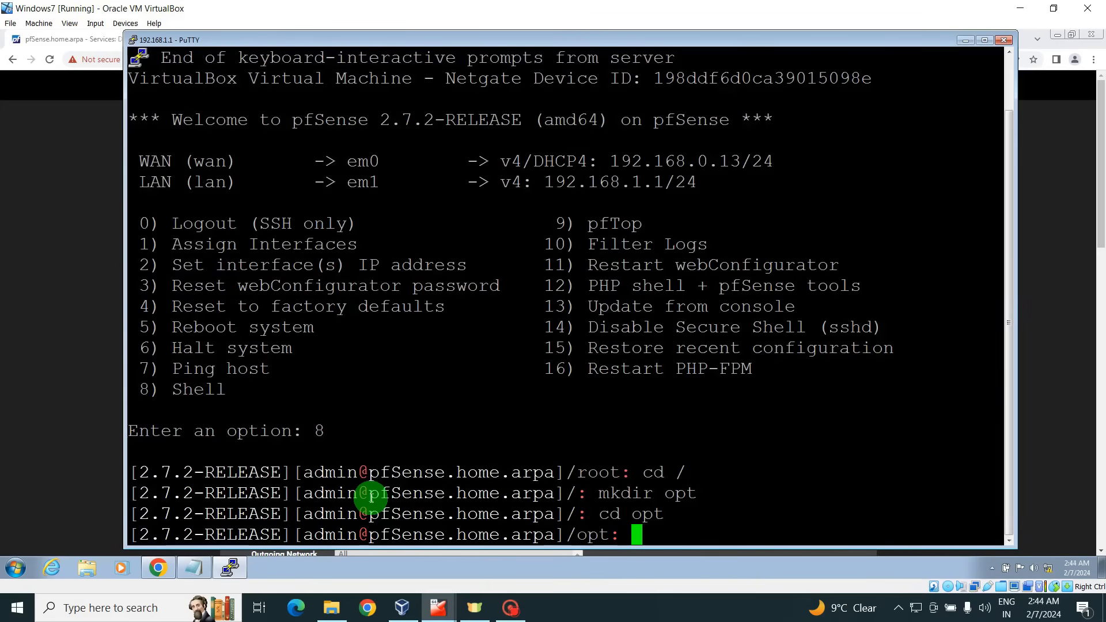
type("fetch")
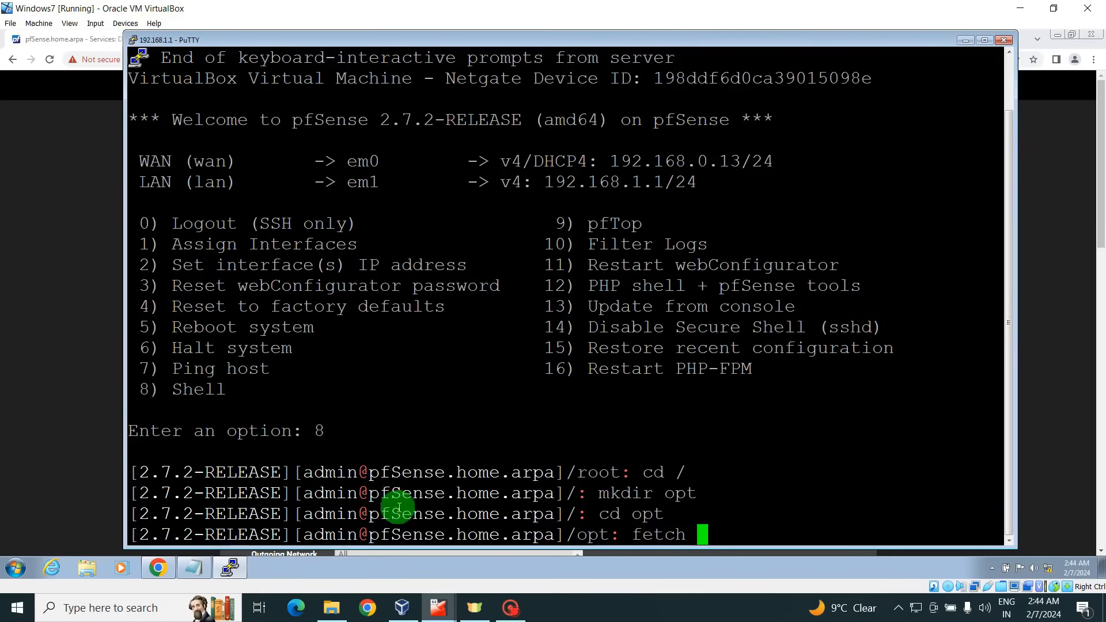
Fetch the AdGuardHome_freebsd_amd64.tar.gz v0.107.44 archive into /opt using the GitHub link from the notes.
left_click(195, 570)
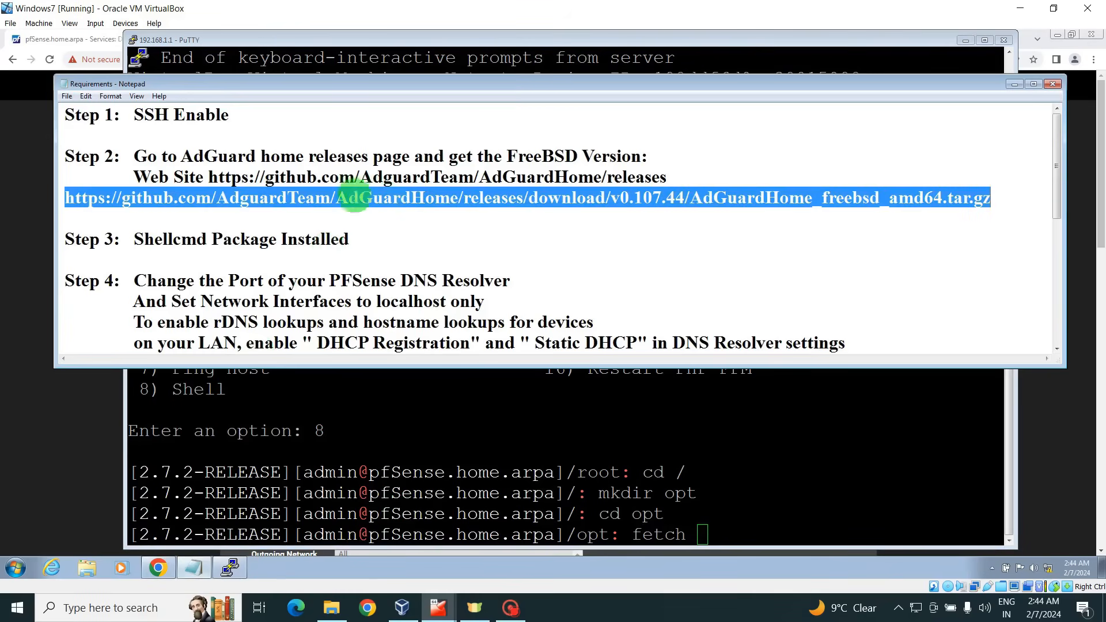
right_click(354, 197)
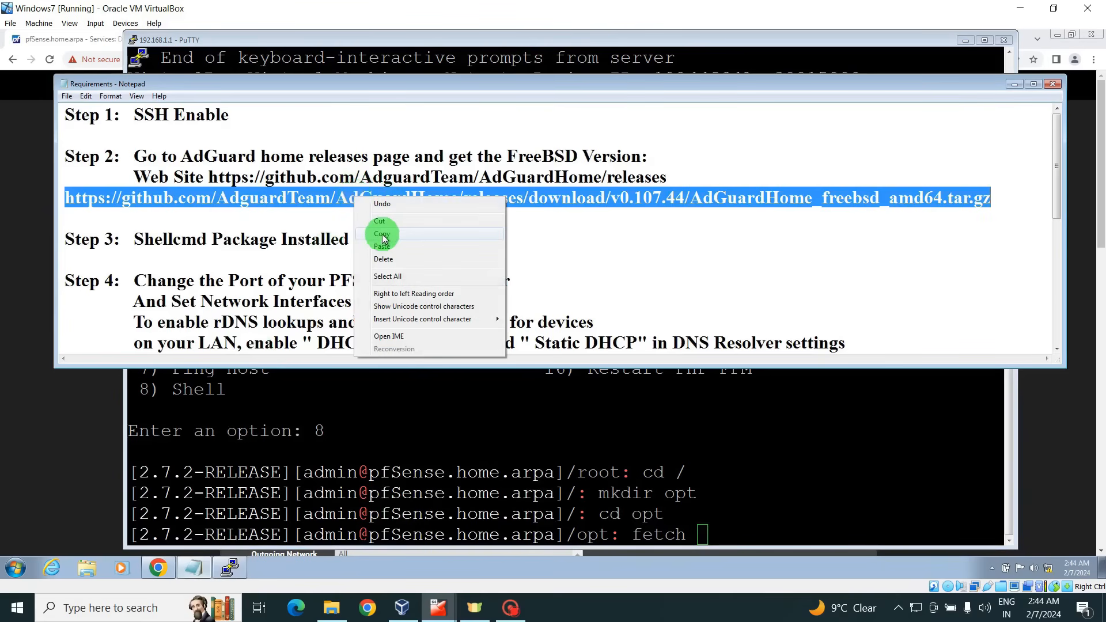
left_click(382, 235)
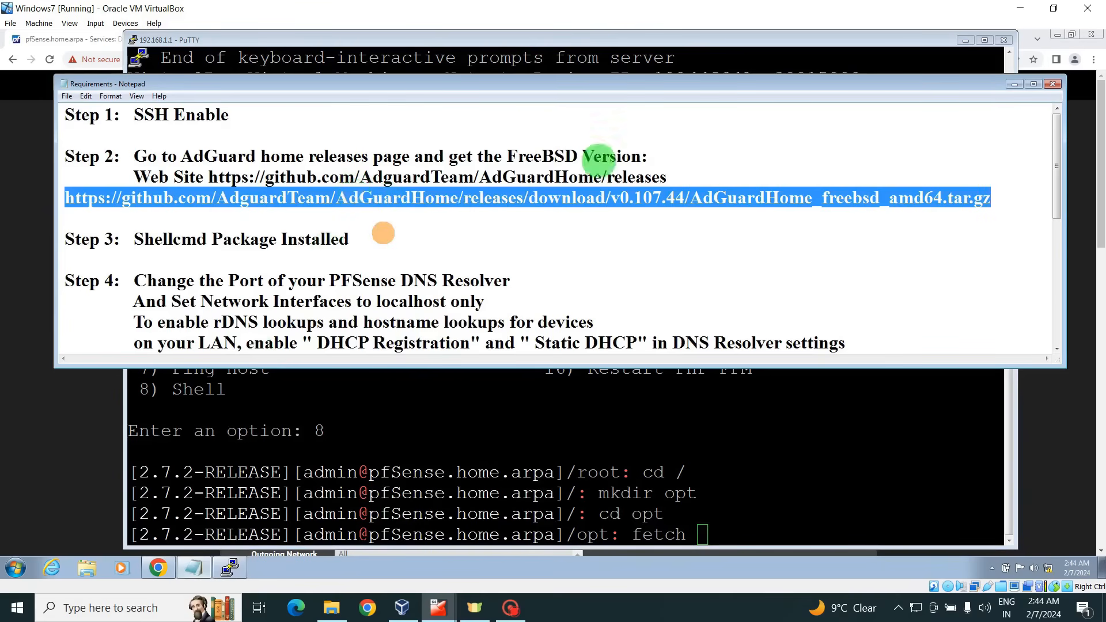
left_click(1013, 85)
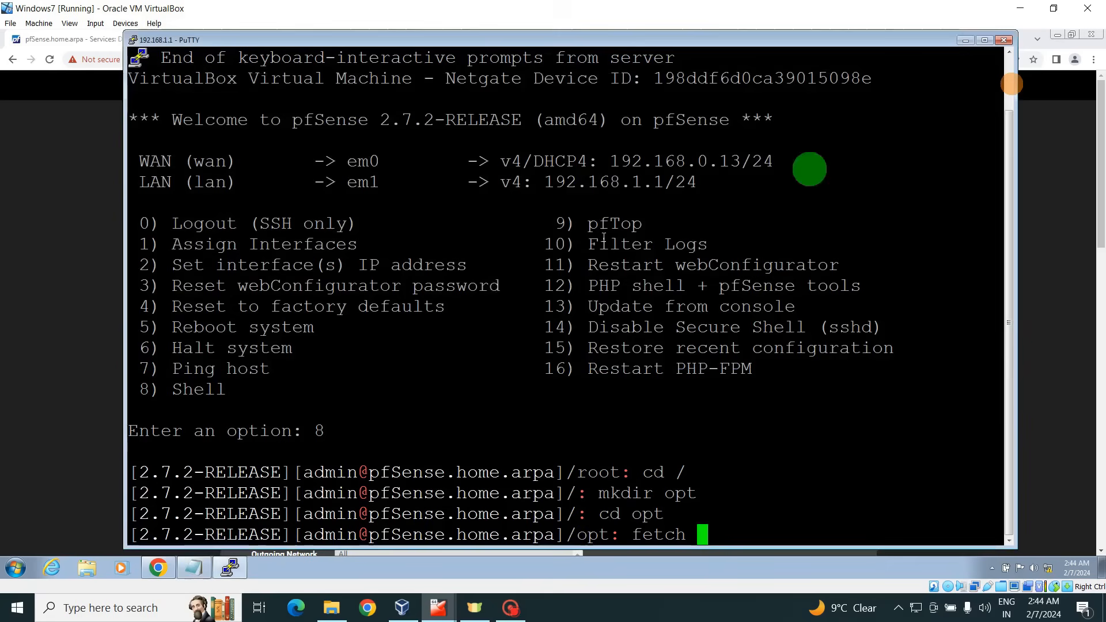
right_click(702, 522)
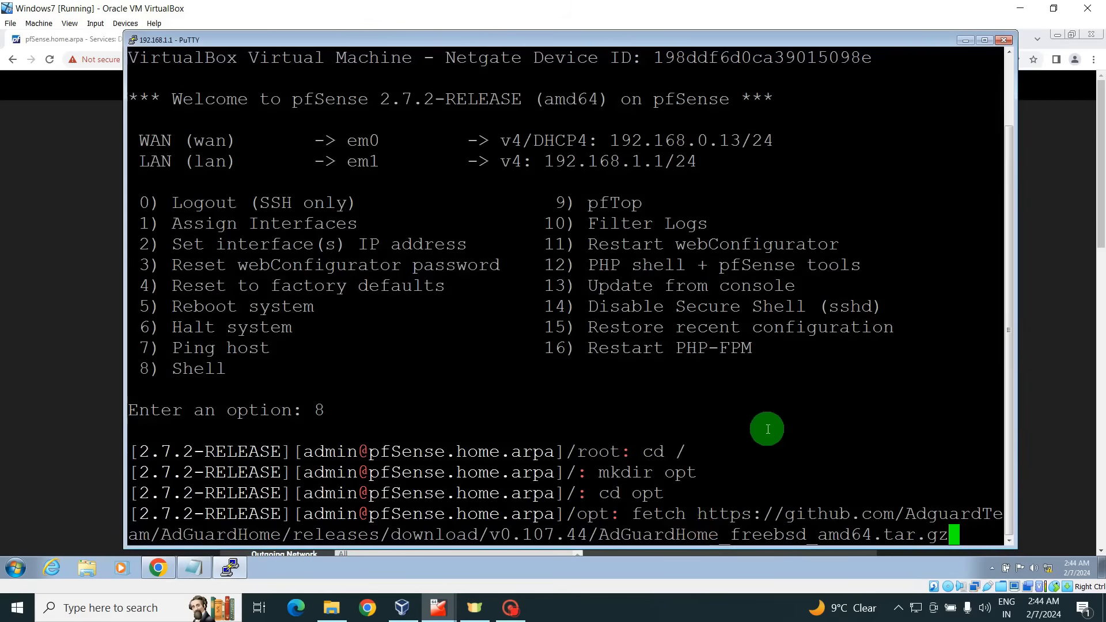
key("Return")
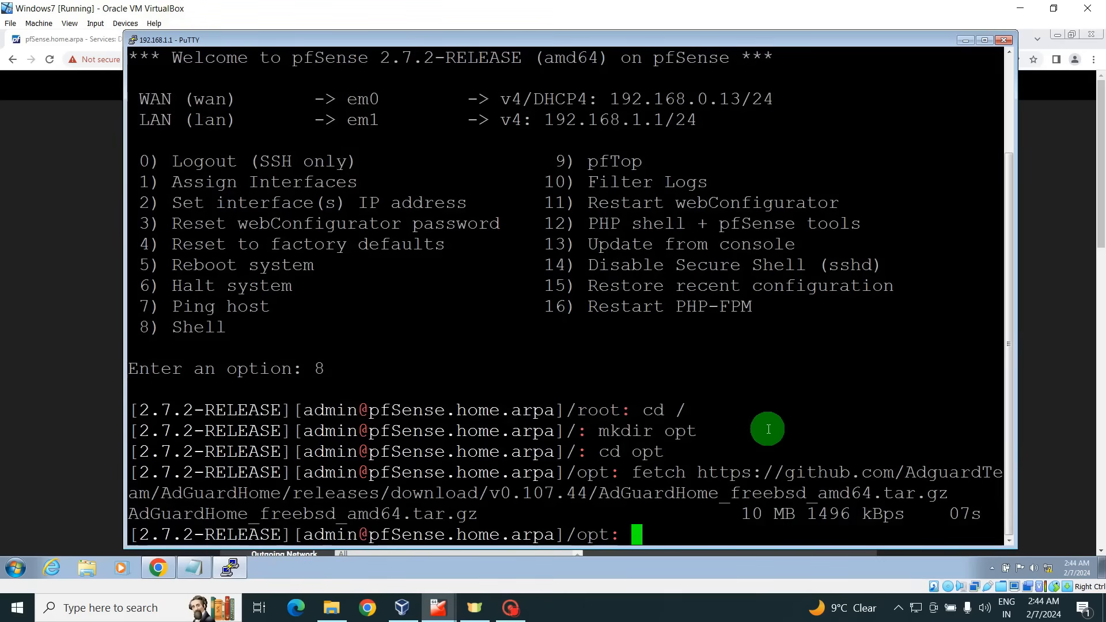
Extract AdGuardHome_freebsd_amd64.tar.gz with tar -xvf and list the contents of /opt.
type("tar -x")
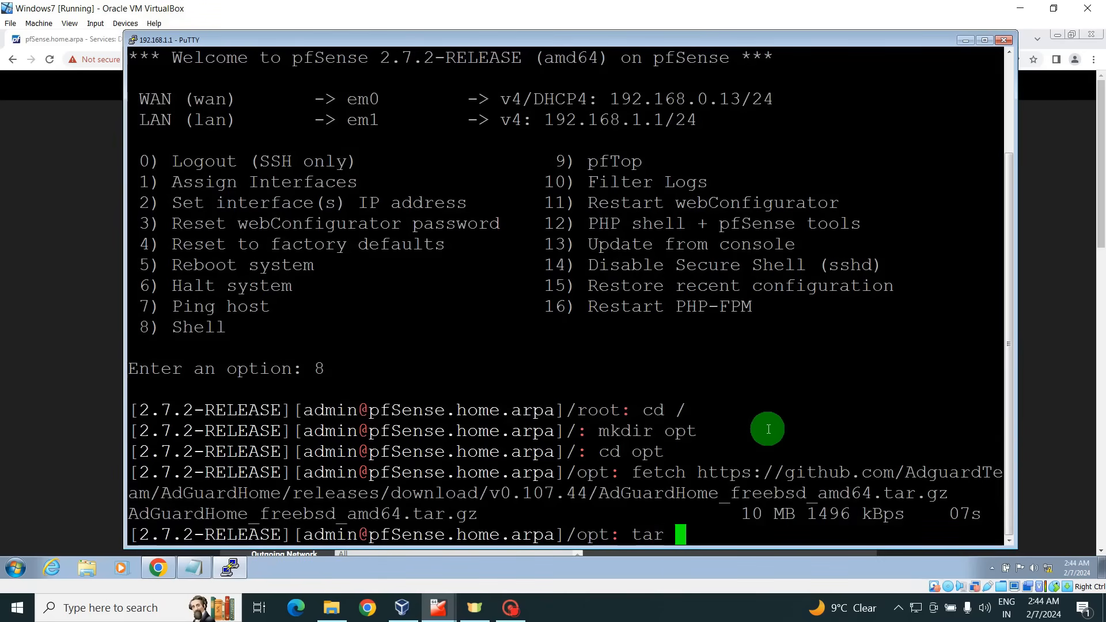
type("v")
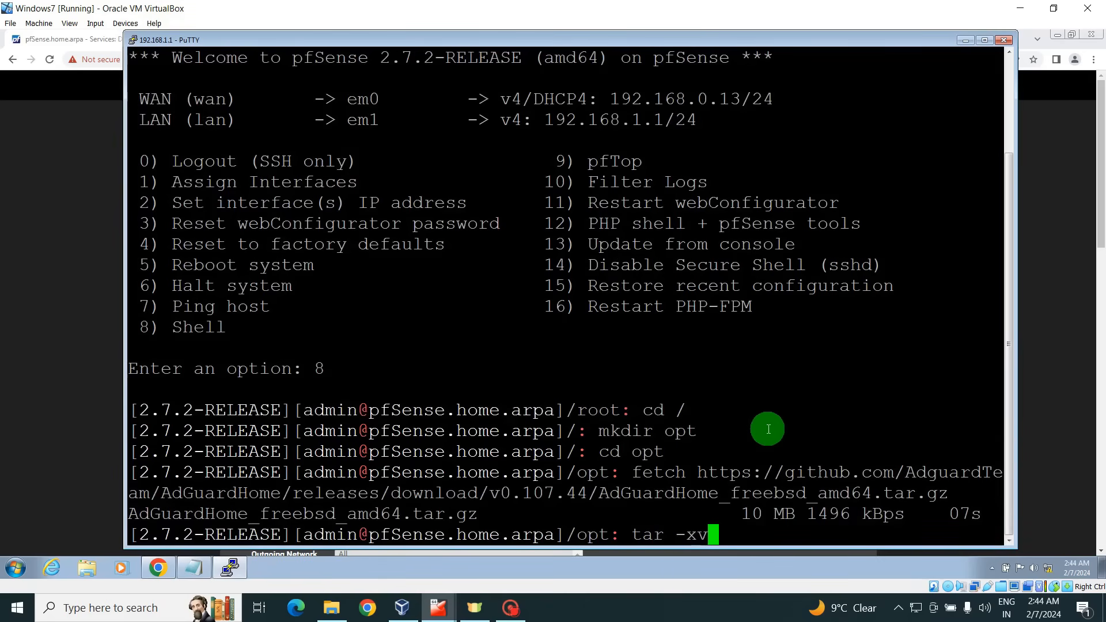
type("f AdG")
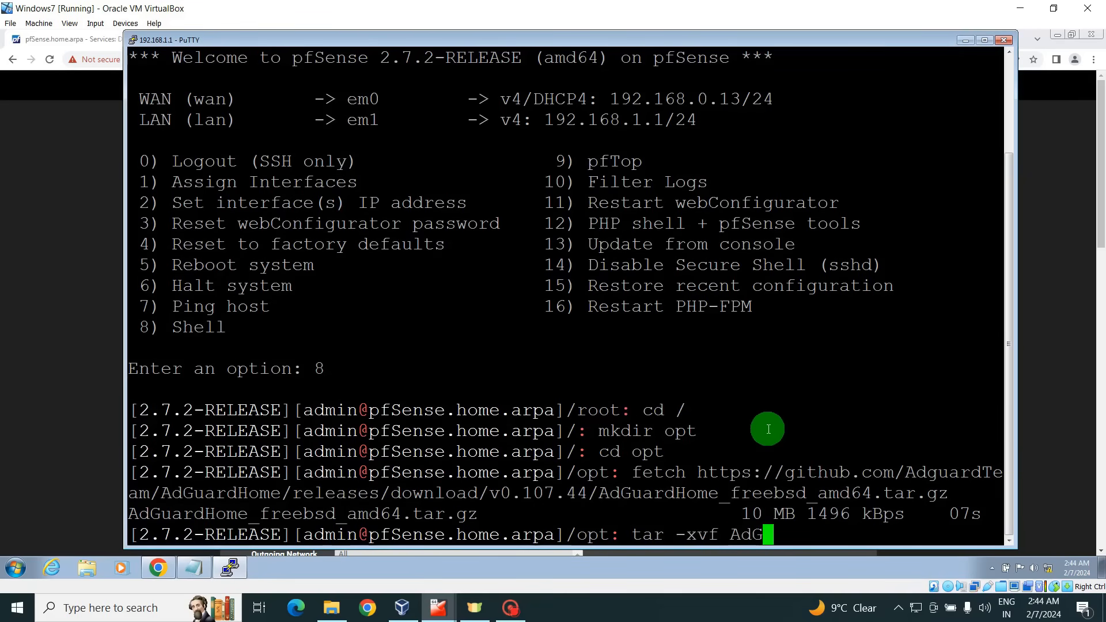
key("Tab")
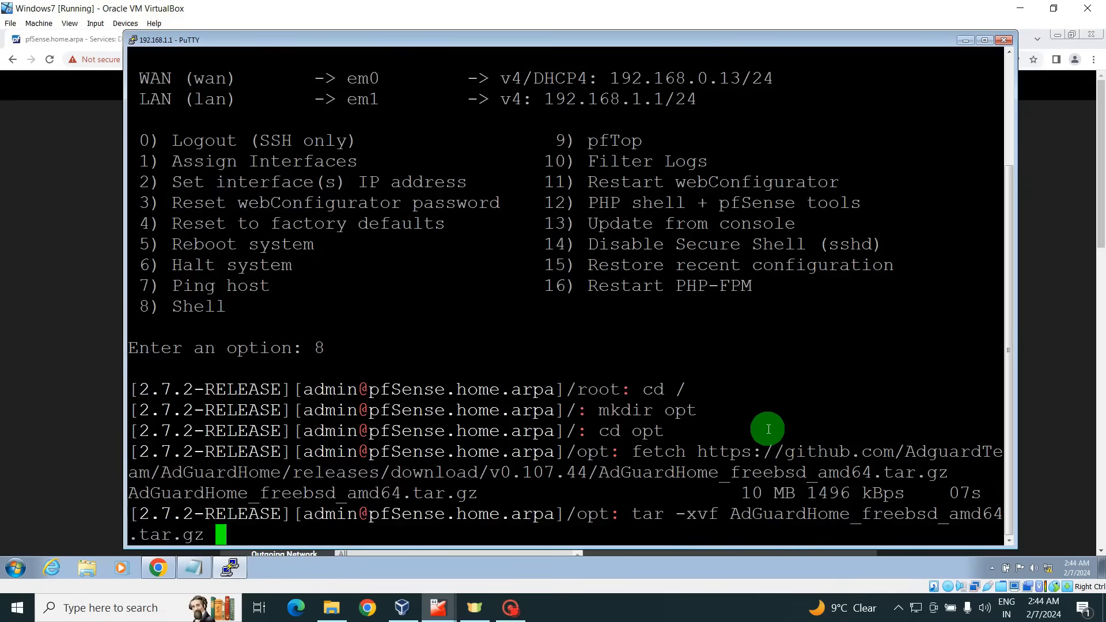
key("Return")
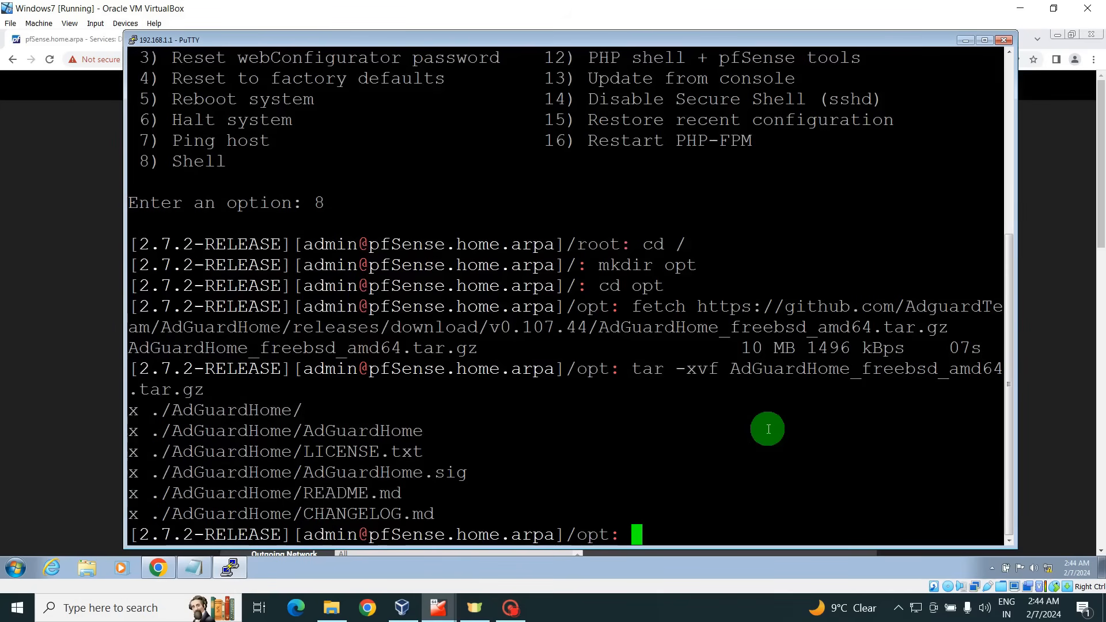
type("ls")
key("Return")
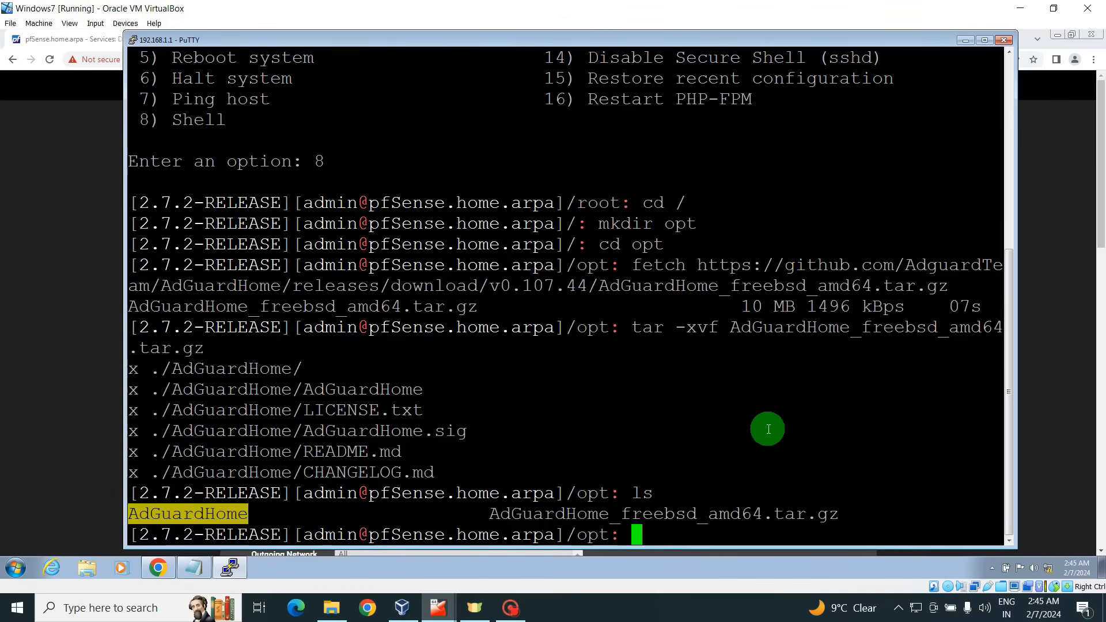
Change into the AdGuardHome folder and list its files.
type("cd ")
type("AD")
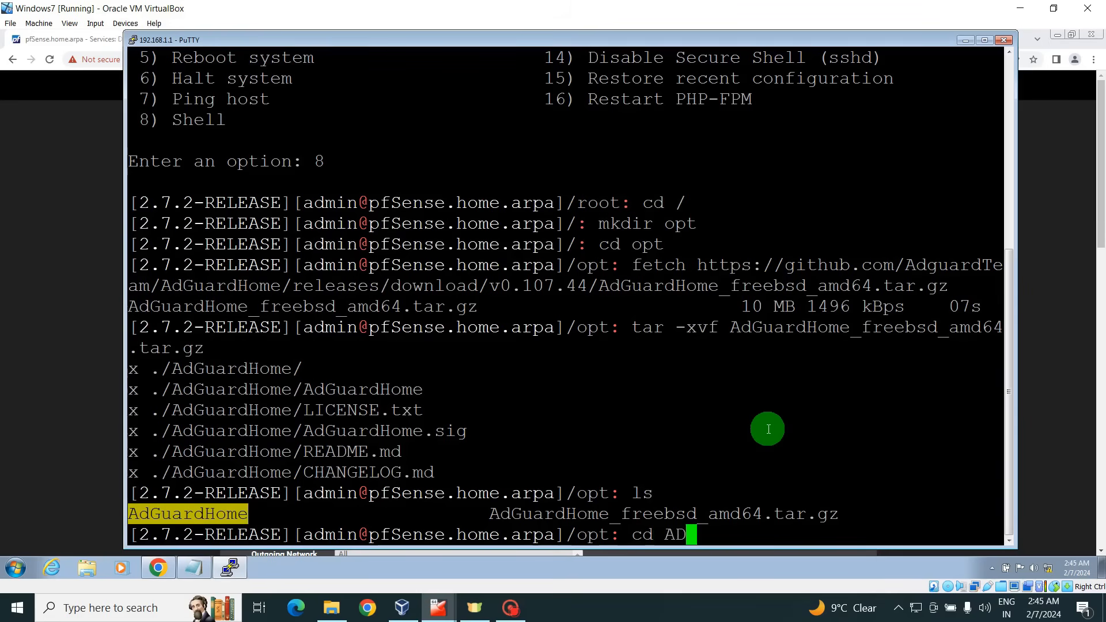
key("BackSpace")
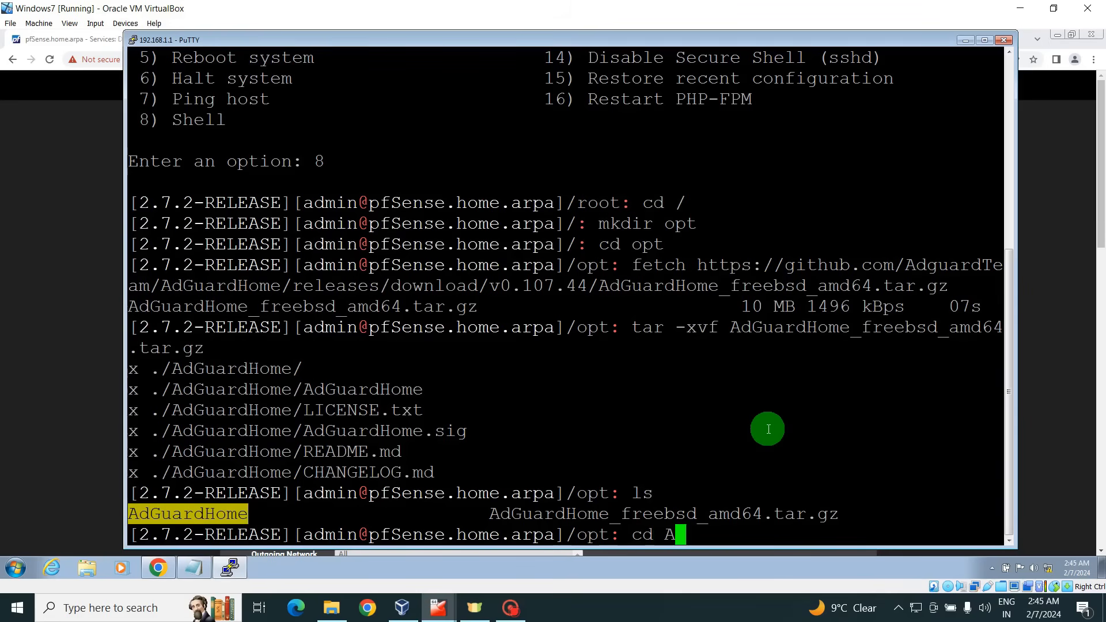
type("dG")
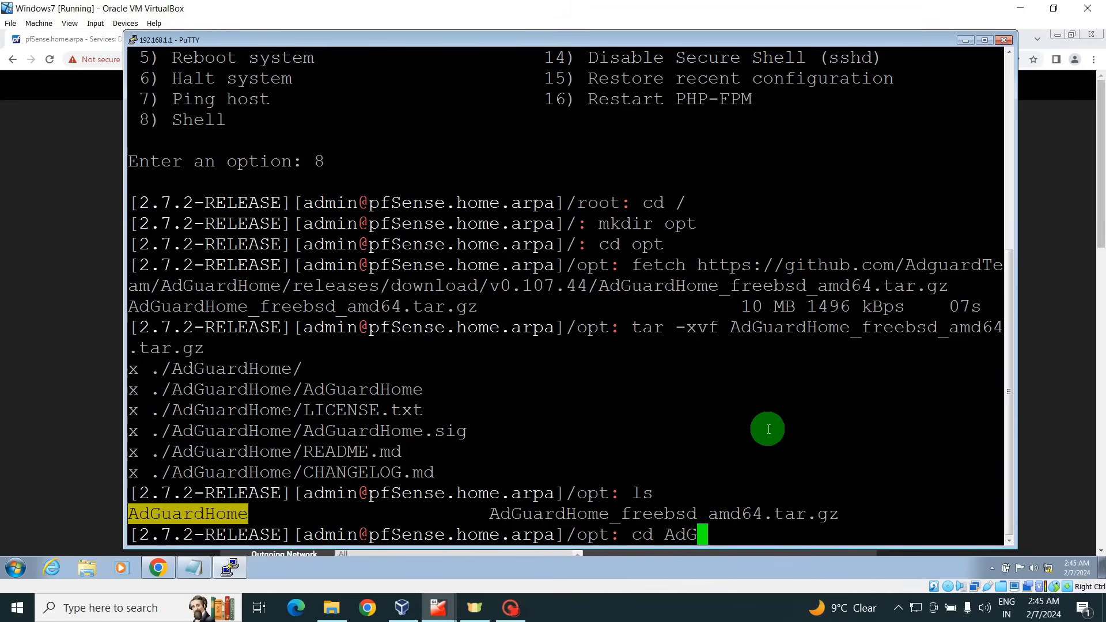
key("Tab")
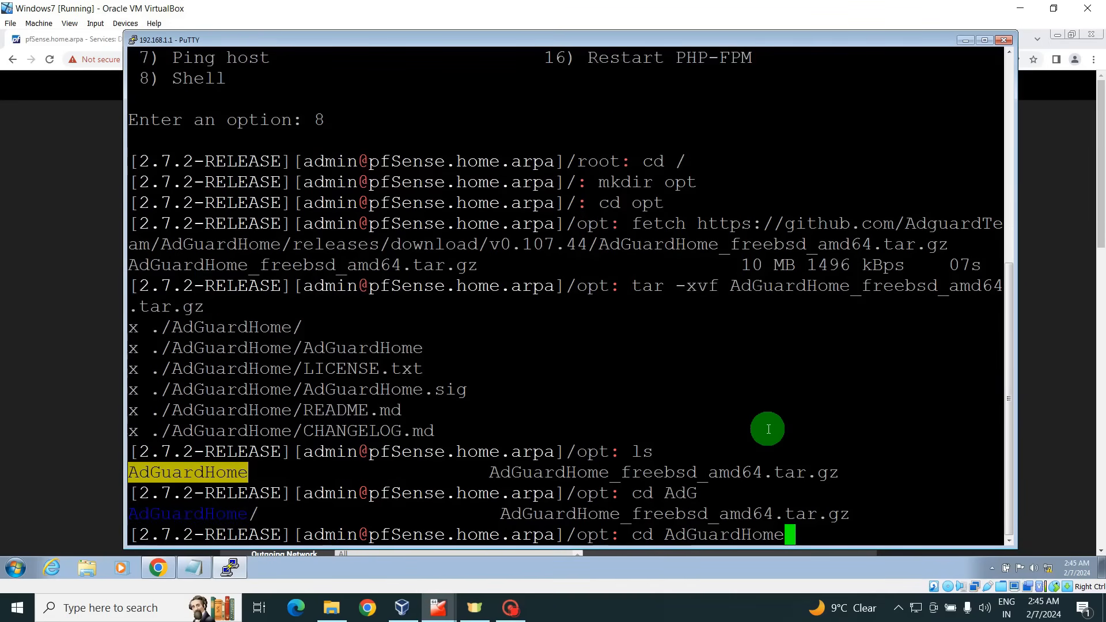
key("Return")
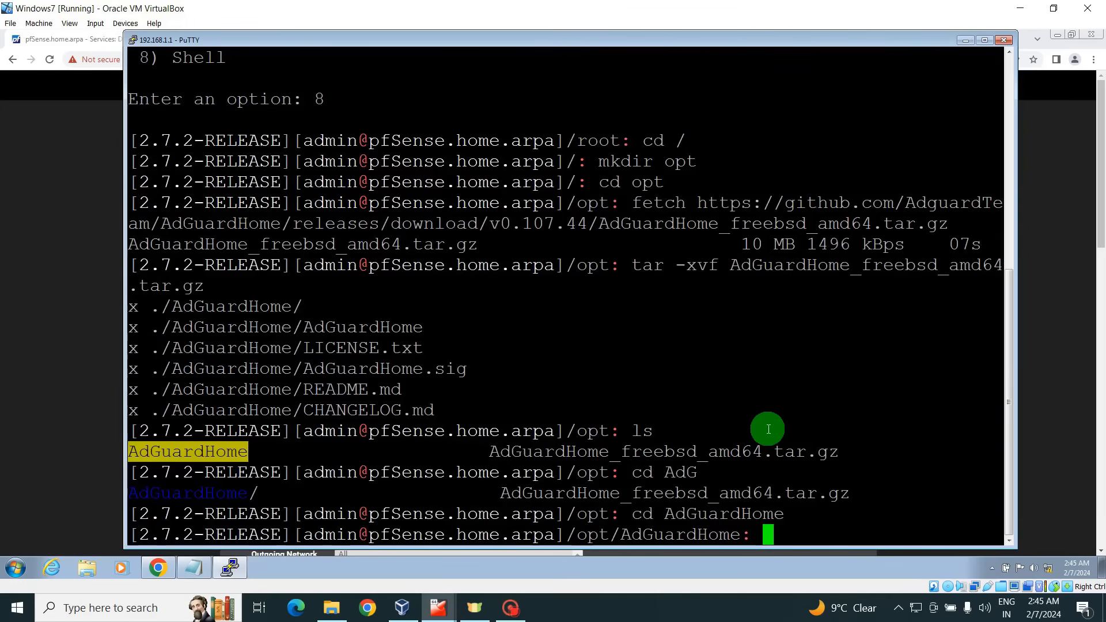
type("ls")
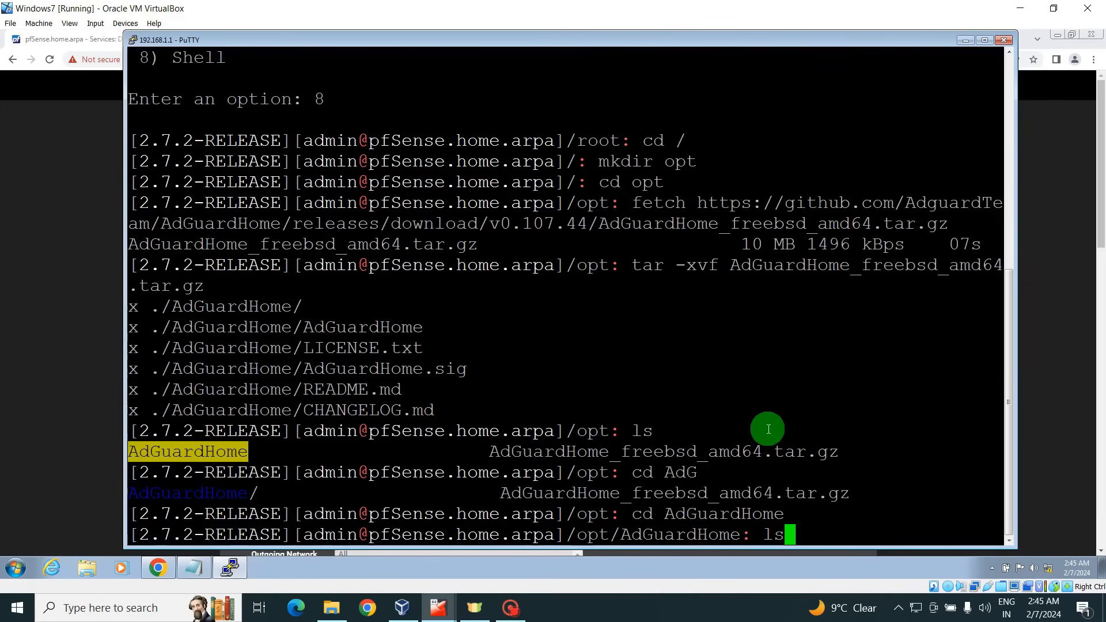
key("Return")
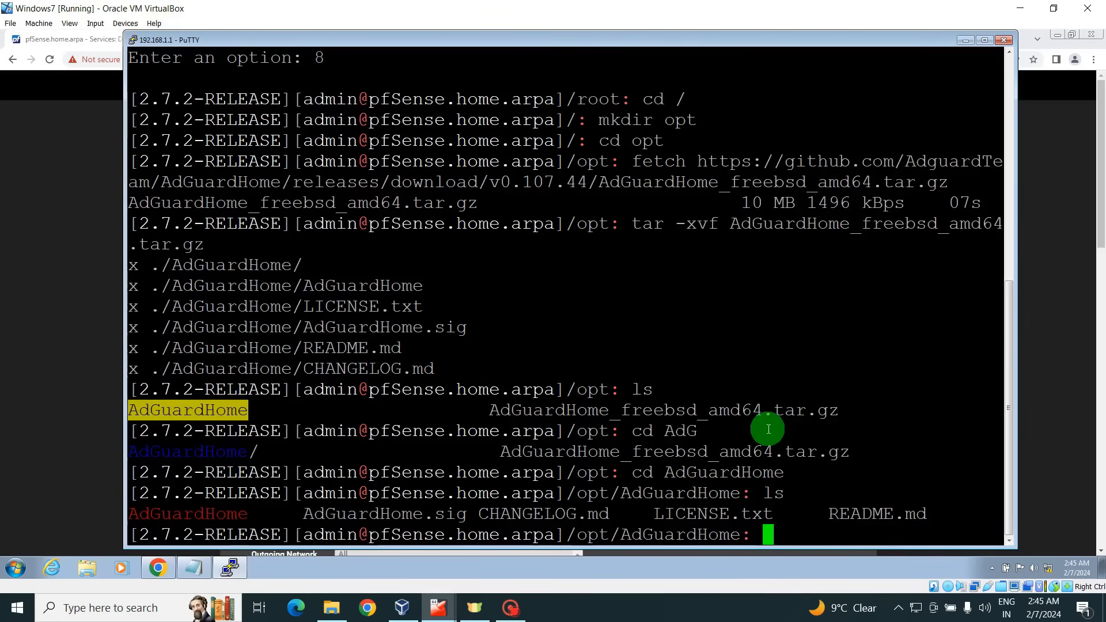
Run ./AdGuardHome for its first launch, offering setup on port 3000, then minimize PuTTY.
type("./")
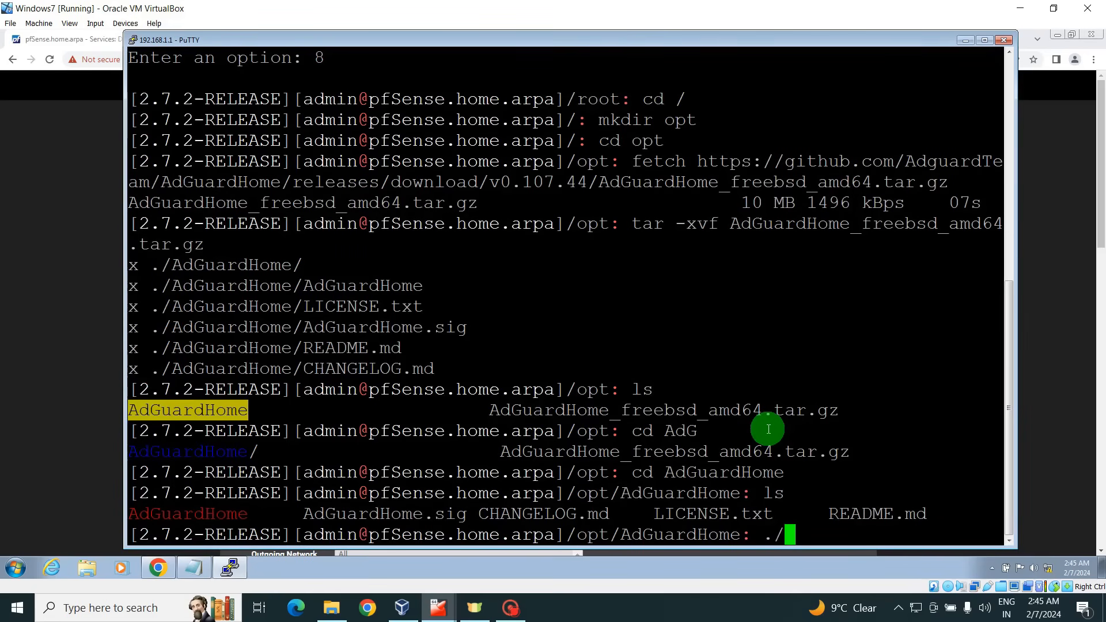
type("AdG")
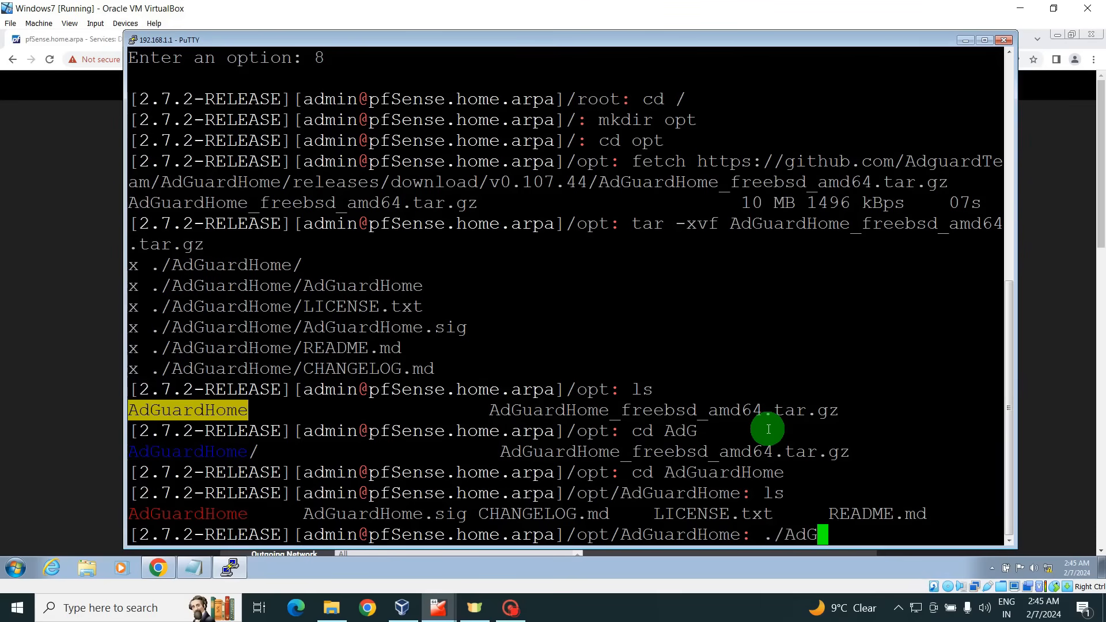
key("Tab")
key("Return")
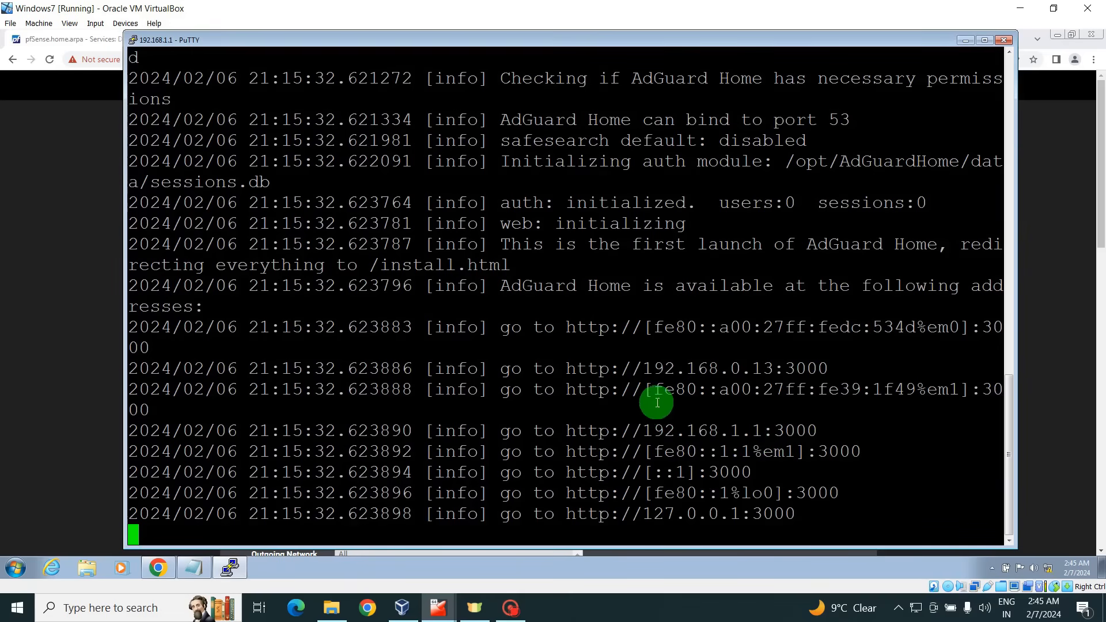
left_click(965, 42)
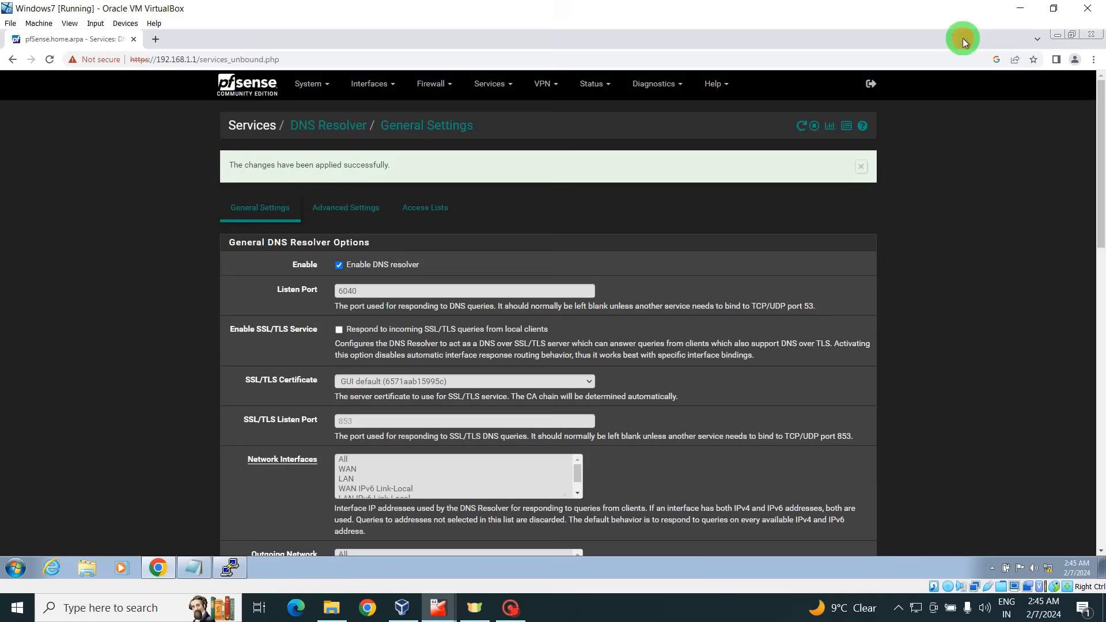
Load 192.168.1.1:3000 in a new Chrome tab to reach the setup wizard.
left_click(155, 39)
left_click(158, 57)
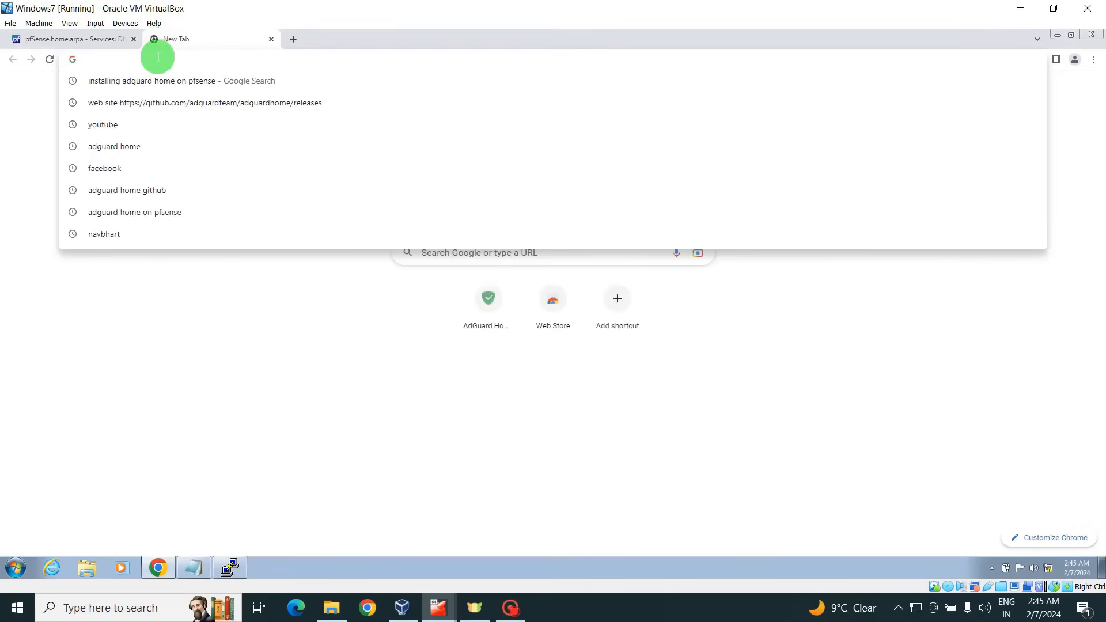
type("192.168")
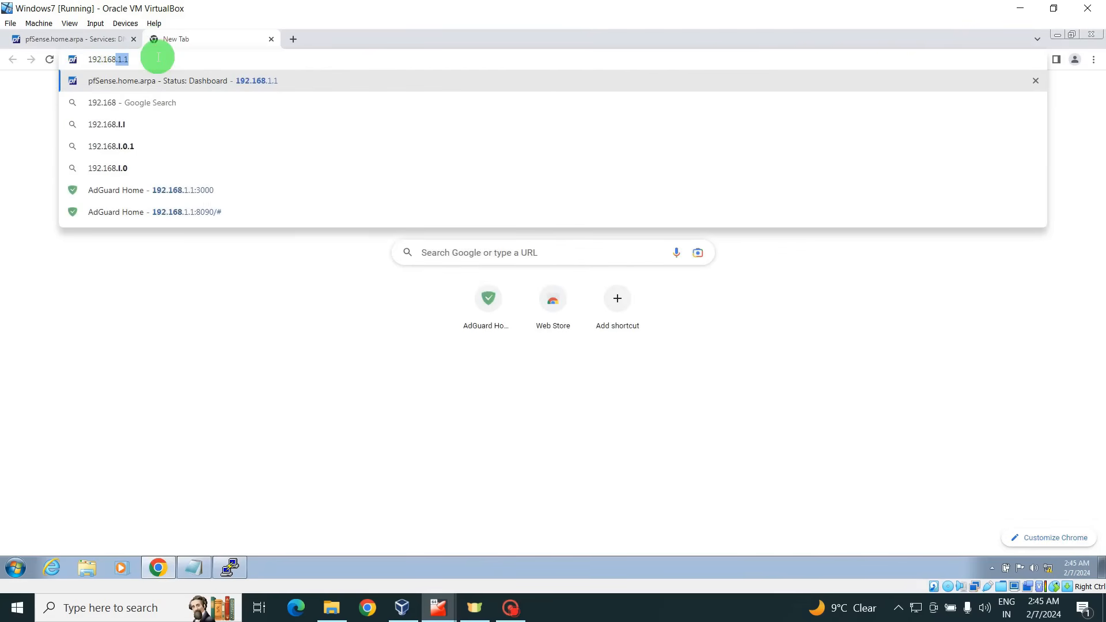
type(".1.1")
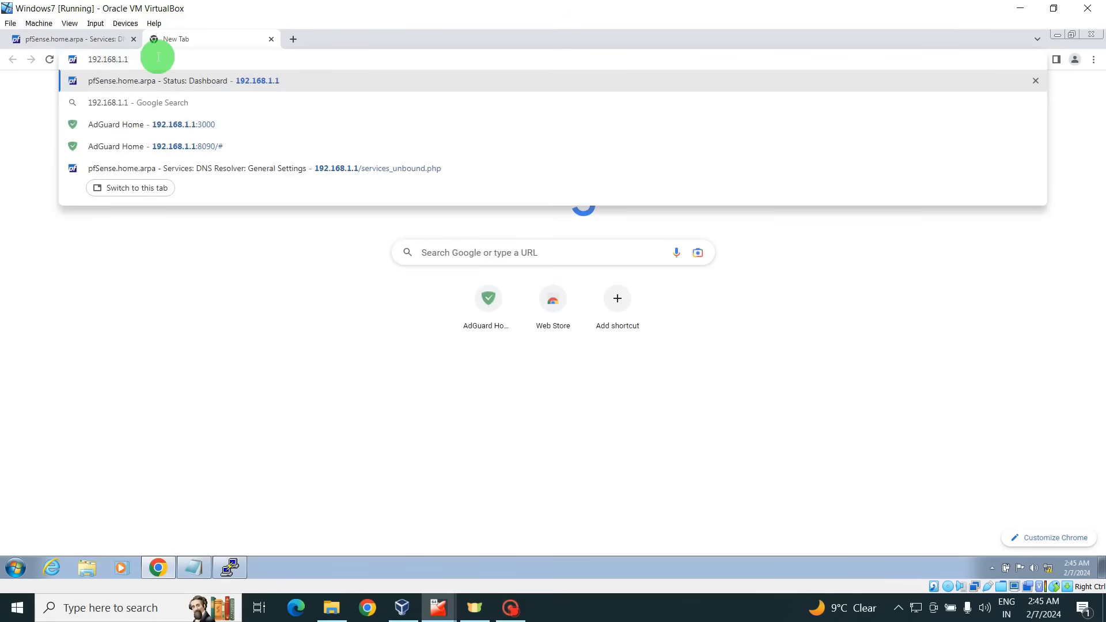
type(":3000")
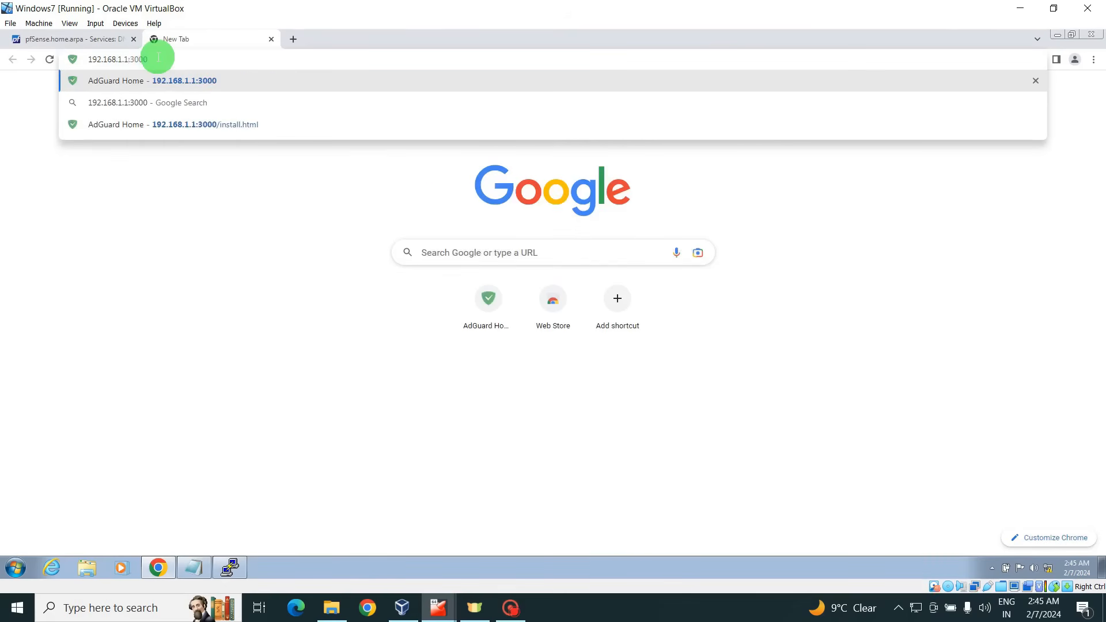
key("Return")
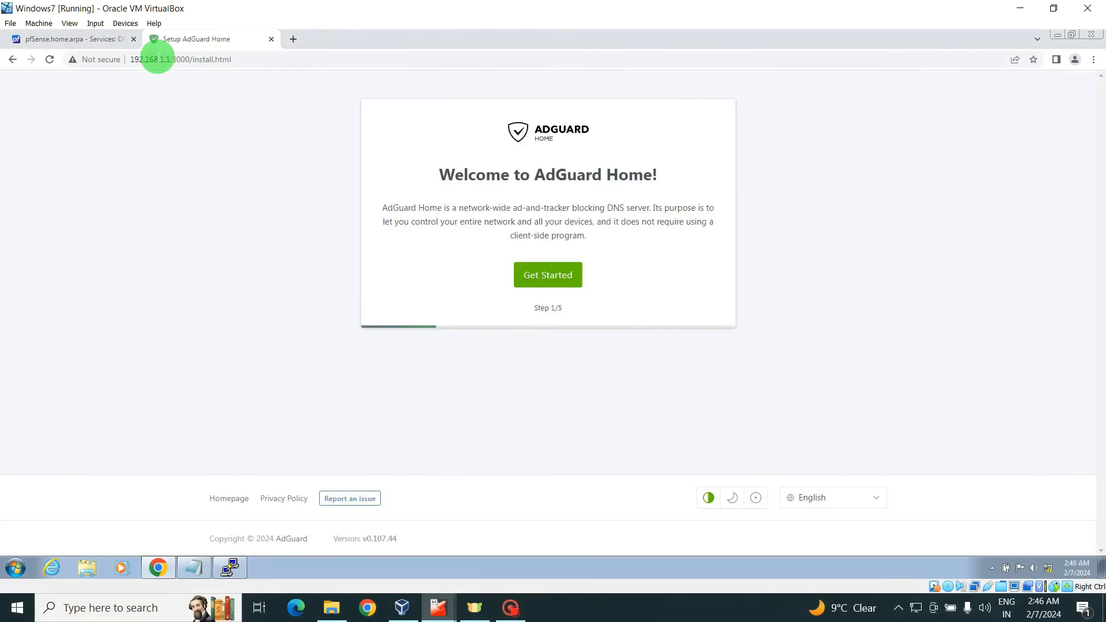
Start the wizard and set the admin interface to em1 - 192.168.1.1 on port 8090.
left_click(551, 278)
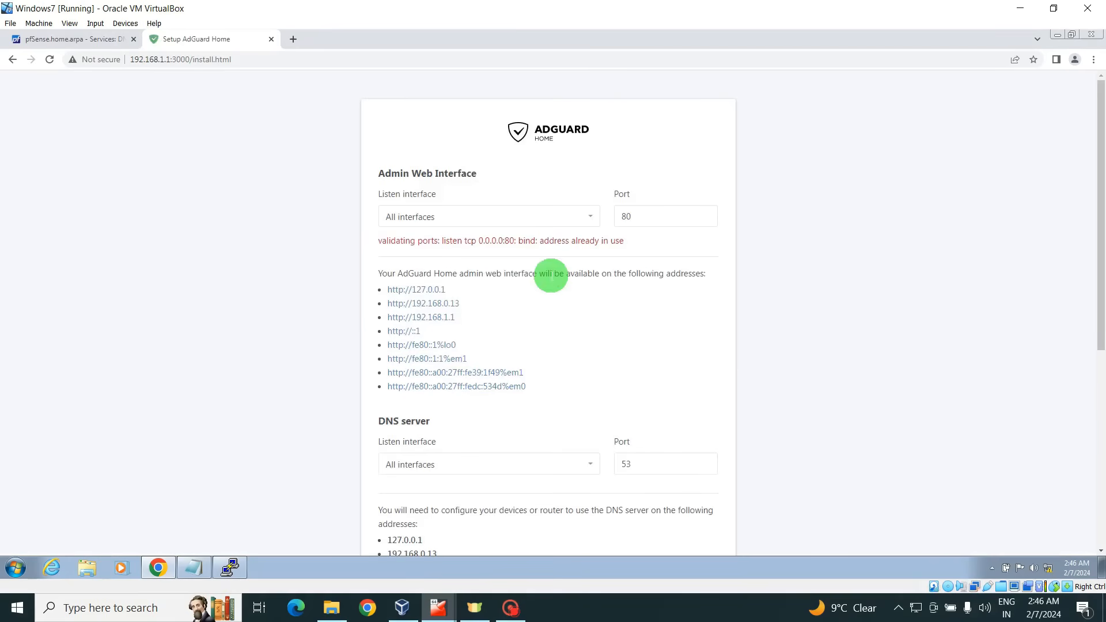
left_click(640, 217)
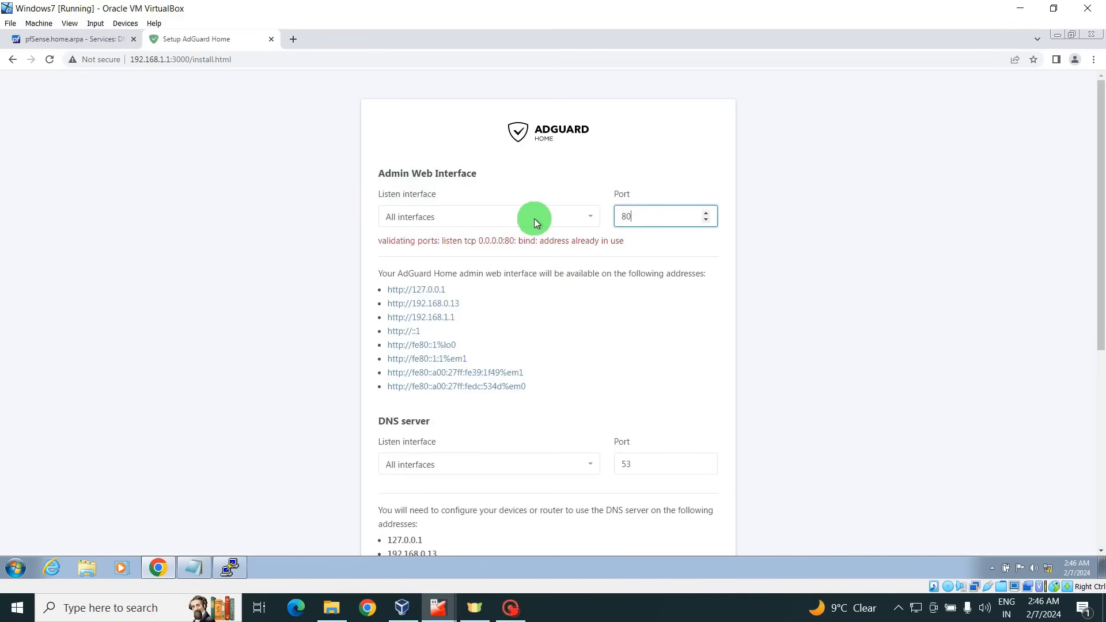
left_click(592, 218)
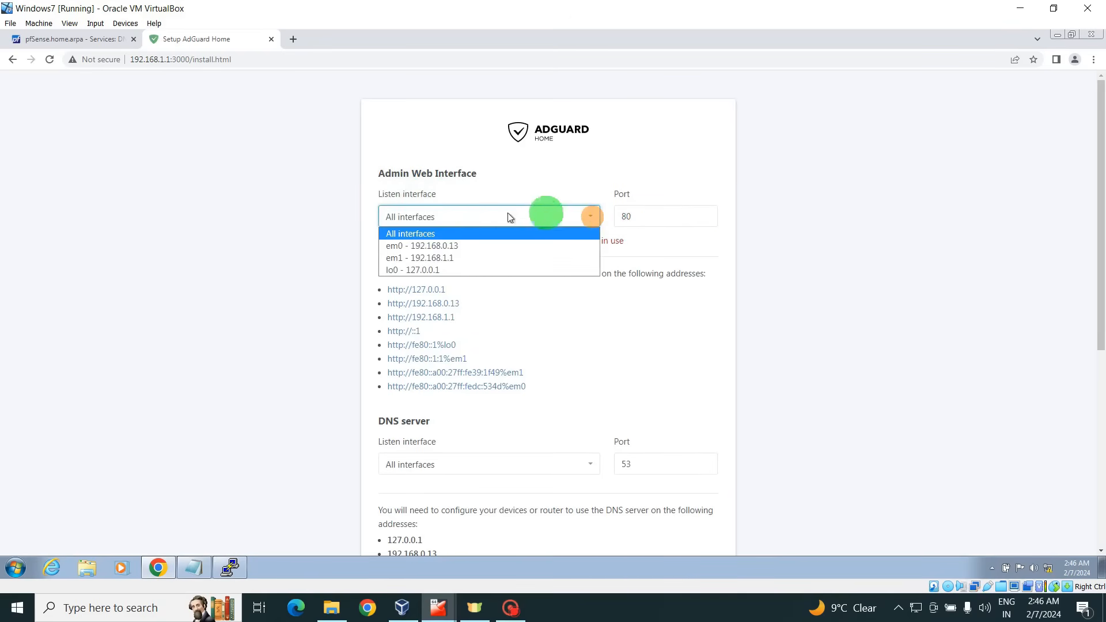
left_click(449, 260)
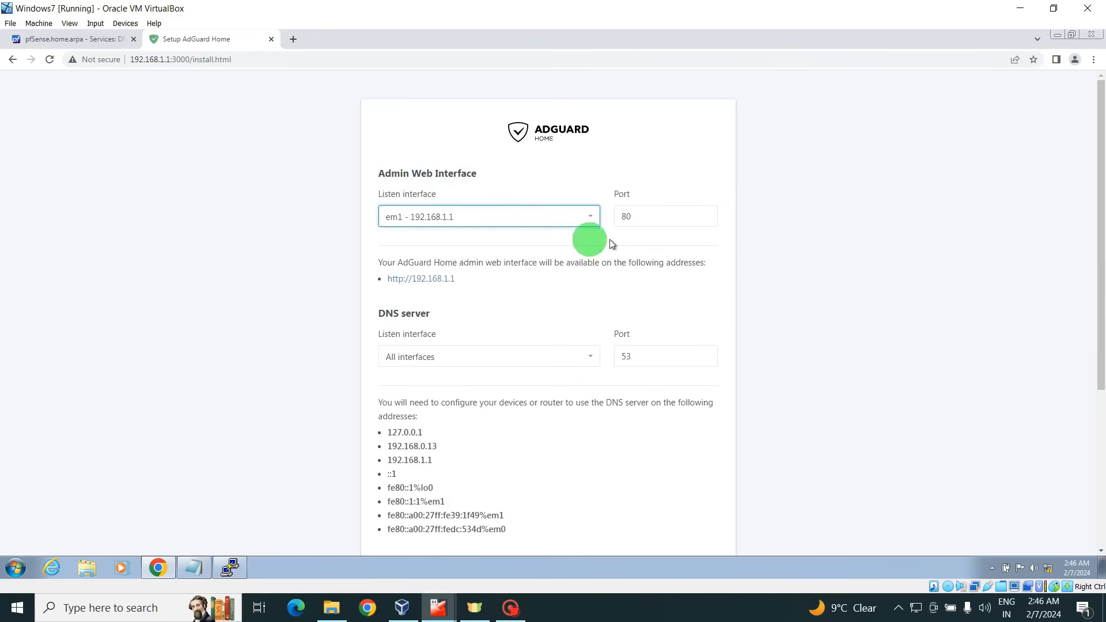
left_click(648, 217)
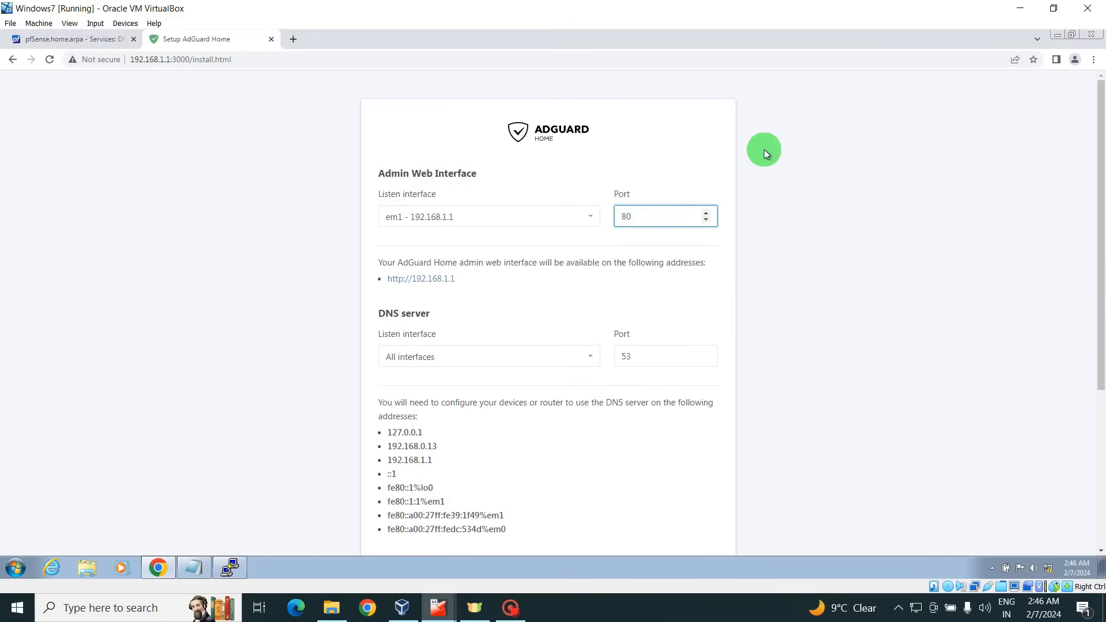
type("90")
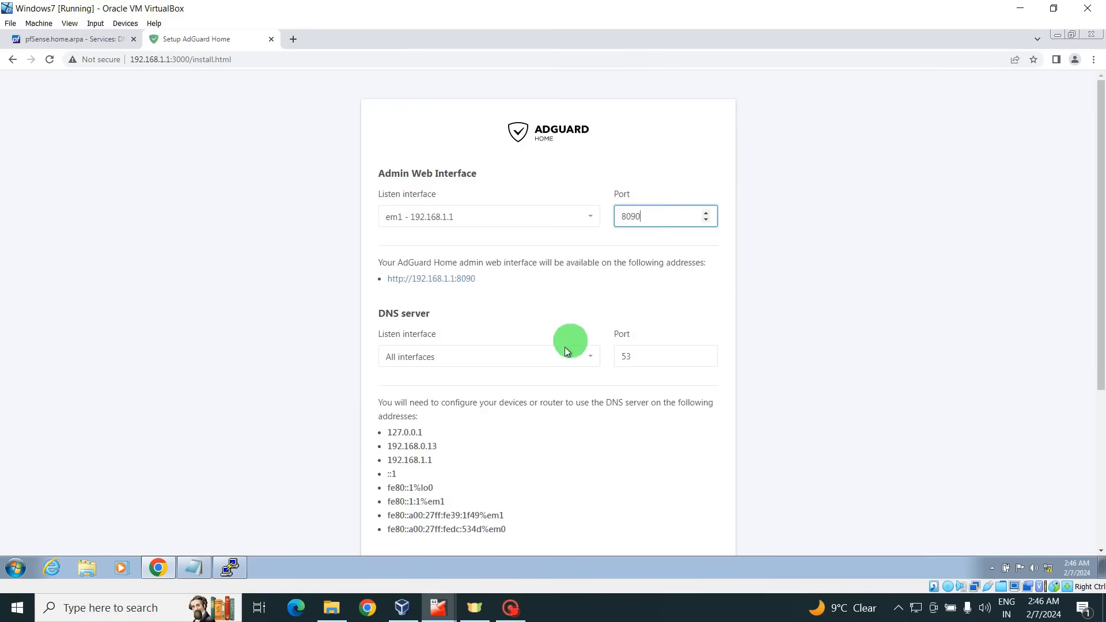
Set the DNS server to listen on em1 - 192.168.1.1 port 53 and continue.
left_click(594, 358)
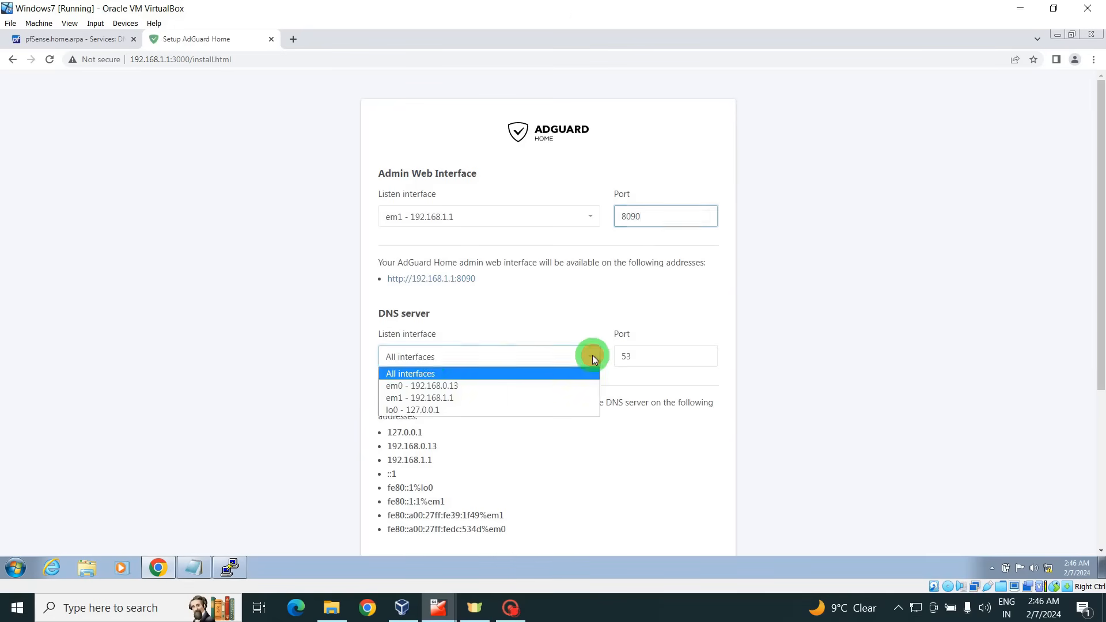
left_click(439, 399)
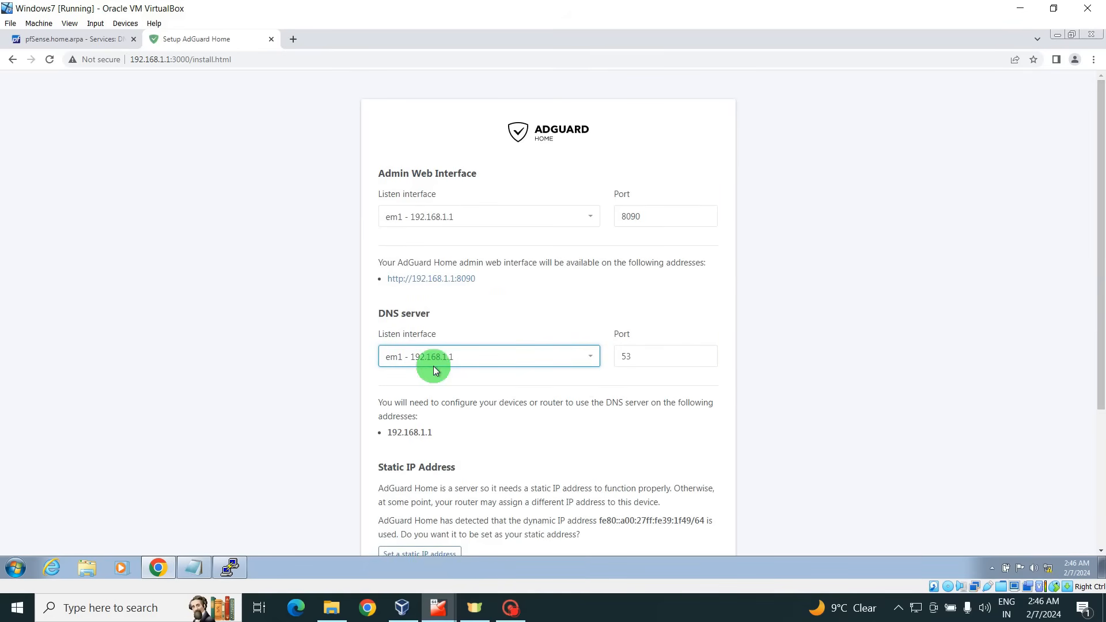
left_click_drag(1102, 289, 1102, 348)
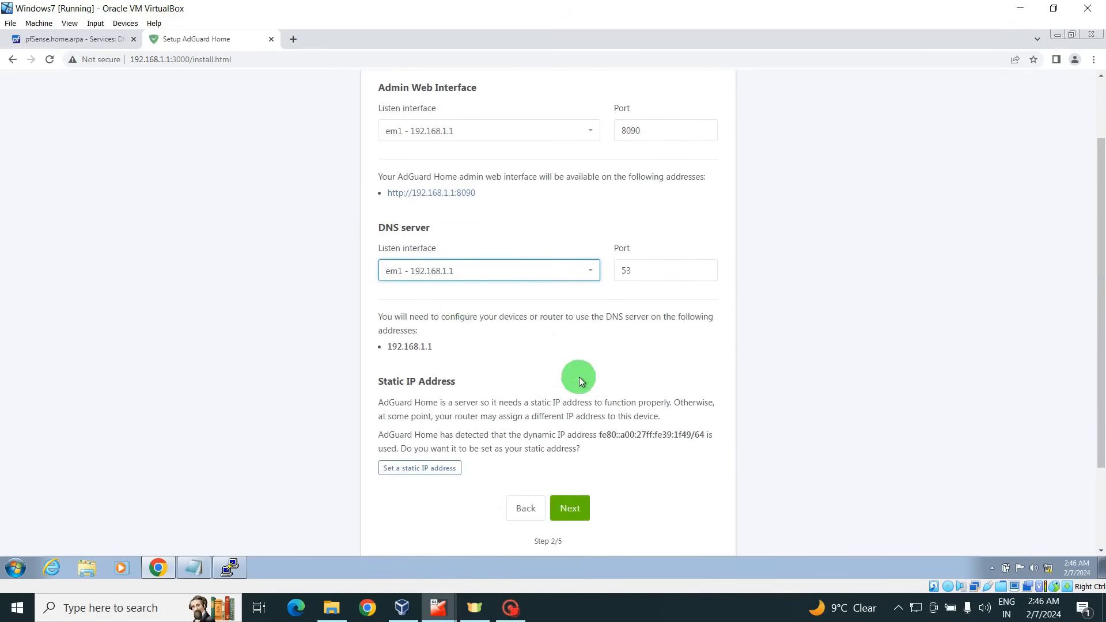
left_click(568, 509)
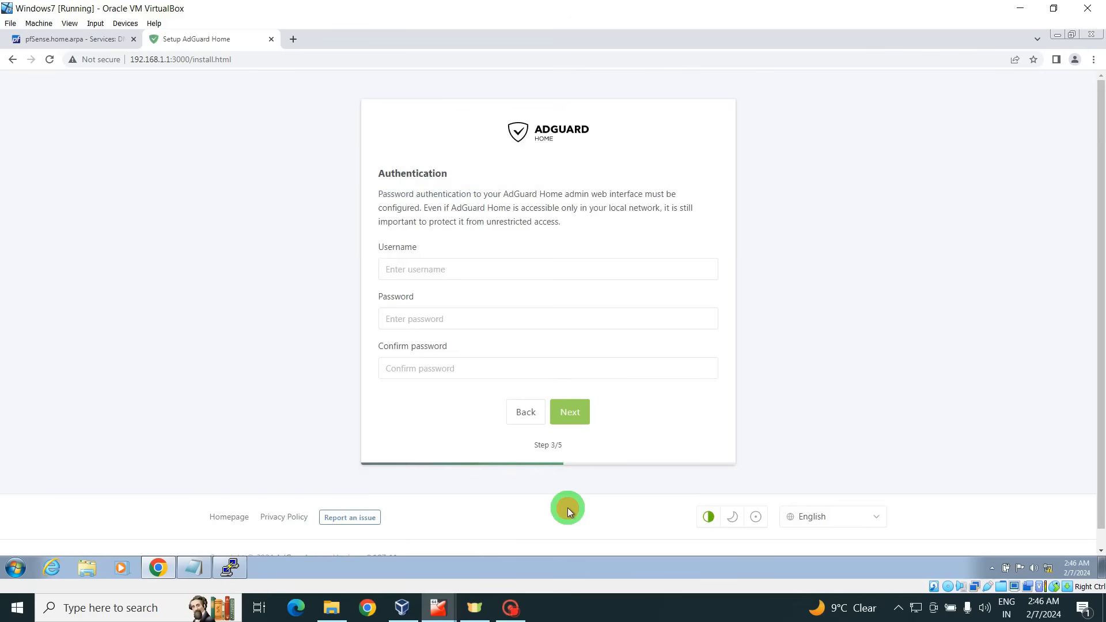
Enter username admin with the password and its confirmation, then continue to device configuration.
left_click(420, 271)
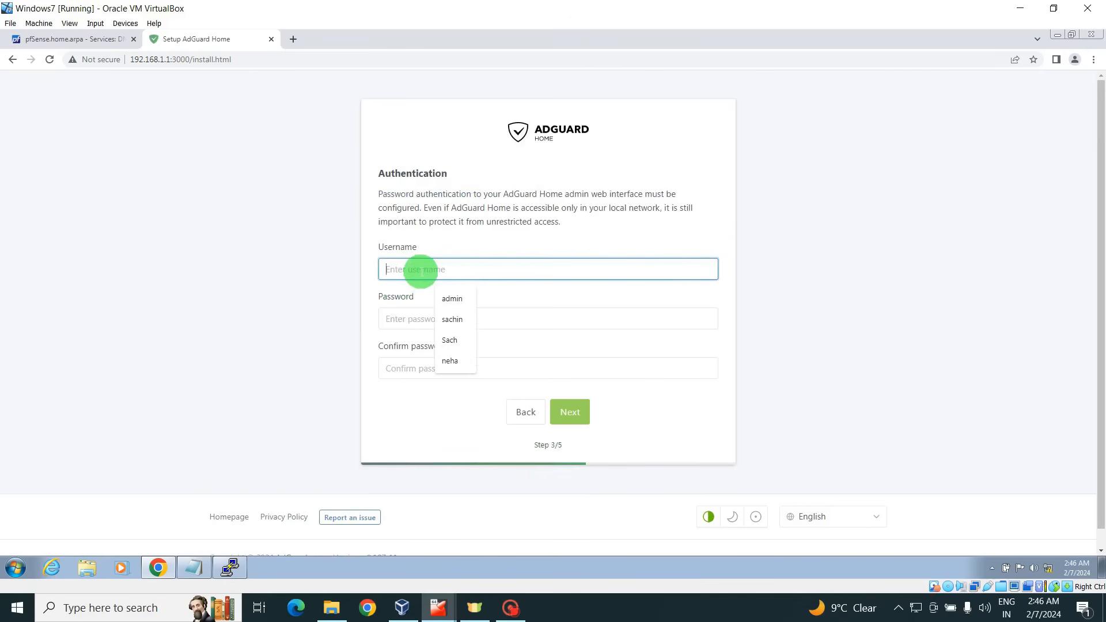
type("admin")
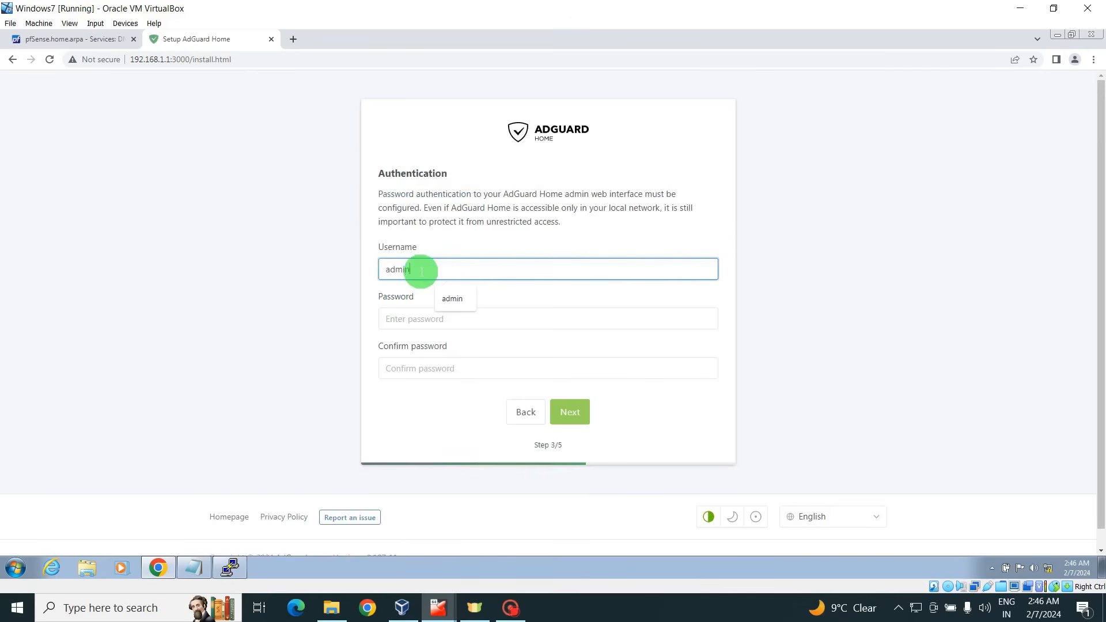
key("Tab")
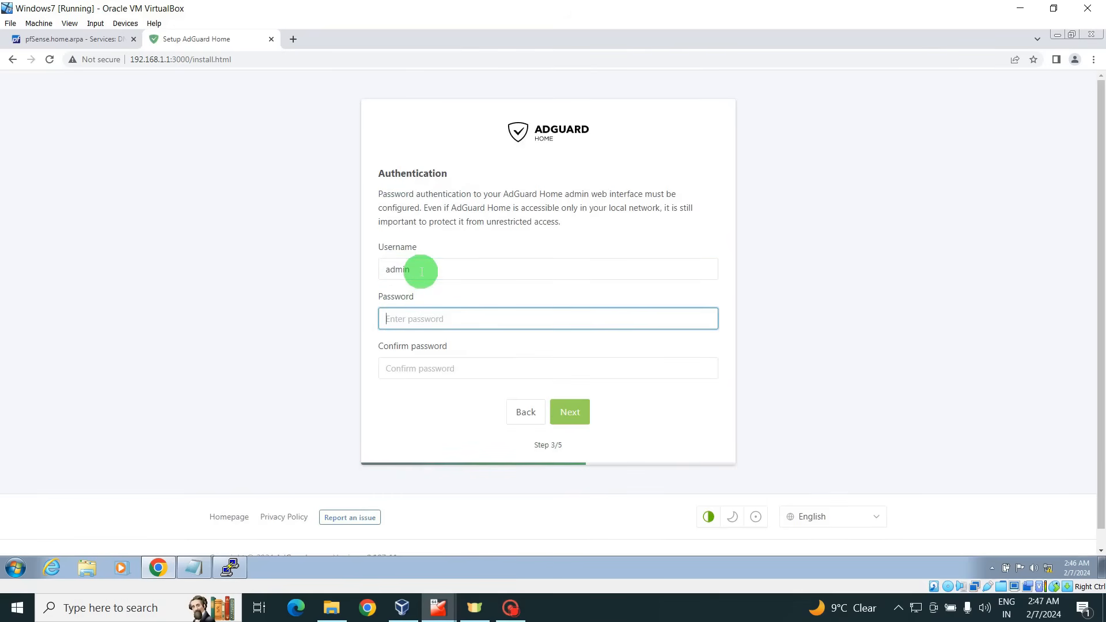
type("••••••••")
key("Tab")
type("••••••")
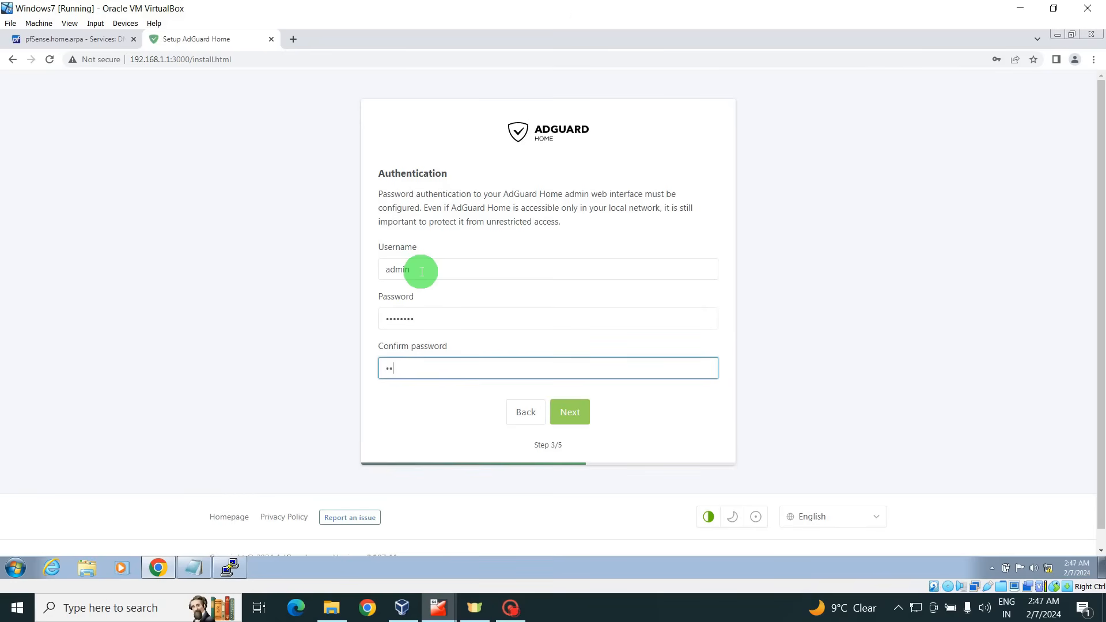
type("••")
left_click(570, 412)
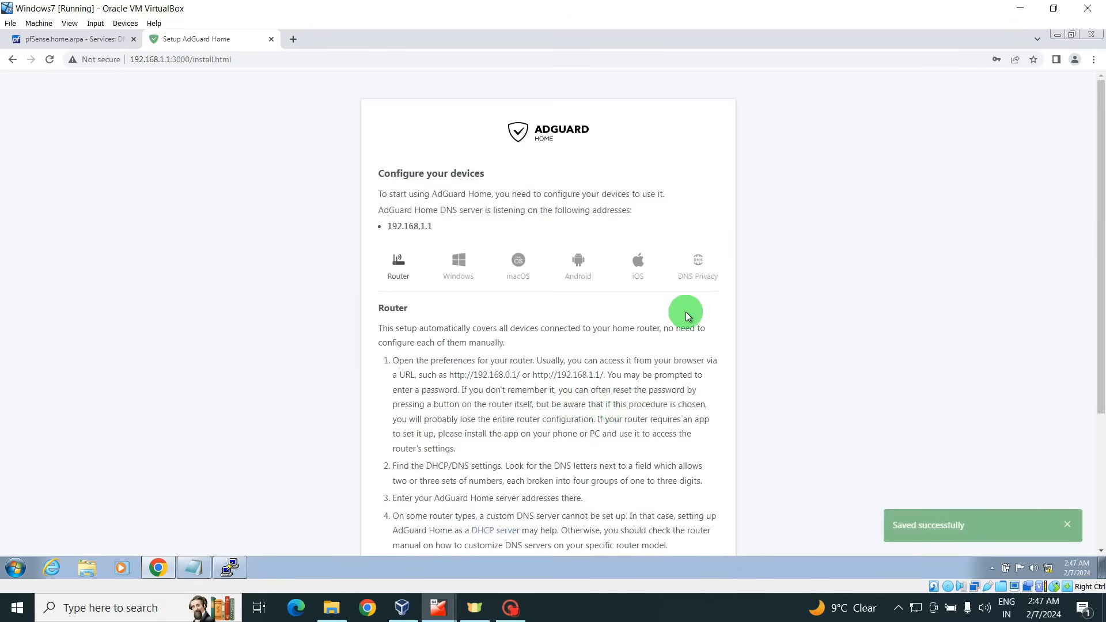
Pass the device configuration step and open the dashboard from the Congratulations page.
left_click_drag(1100, 245, 1101, 370)
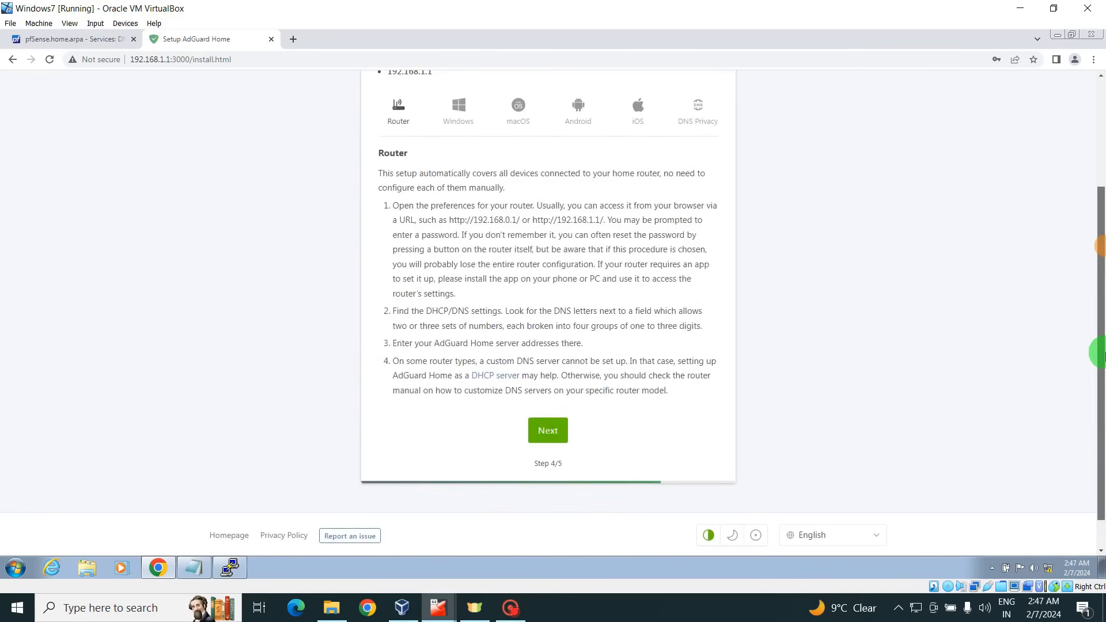
left_click(548, 432)
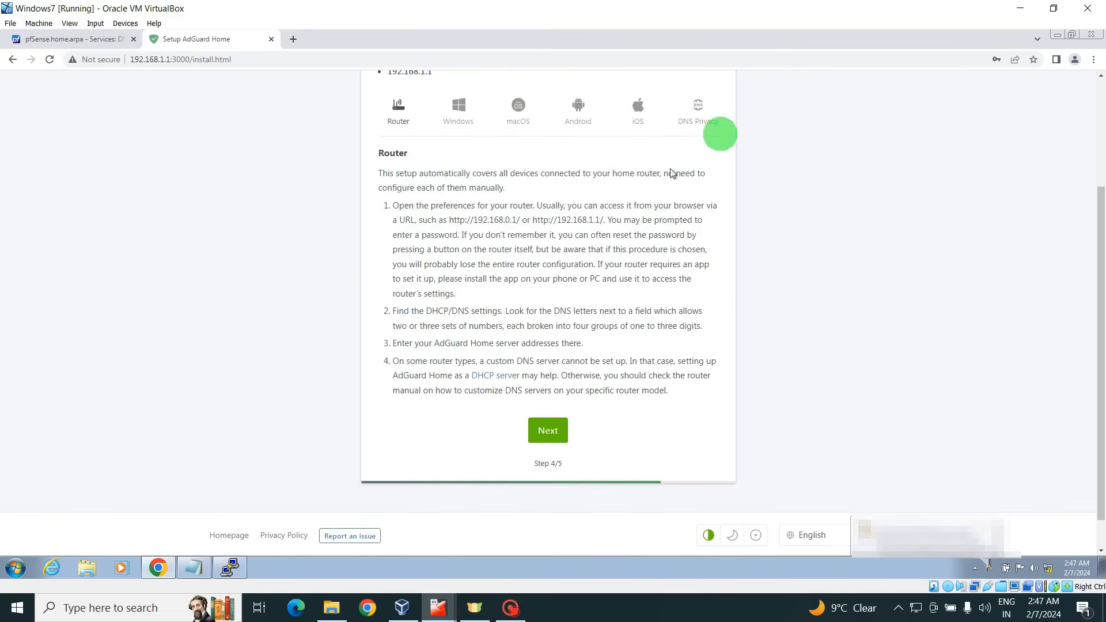
left_click(548, 433)
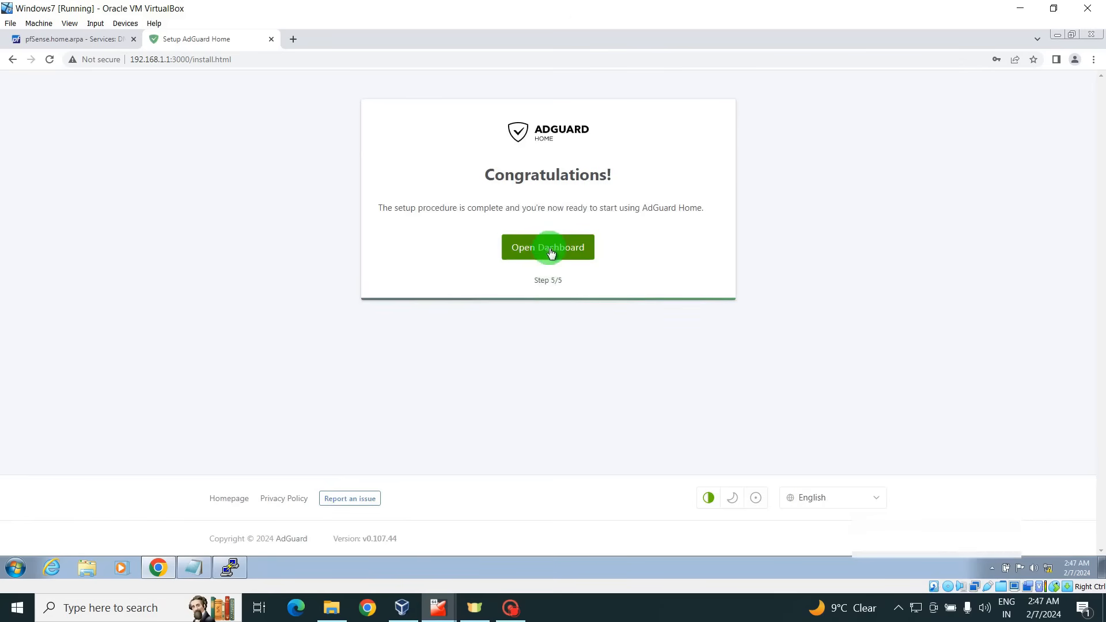
left_click(553, 251)
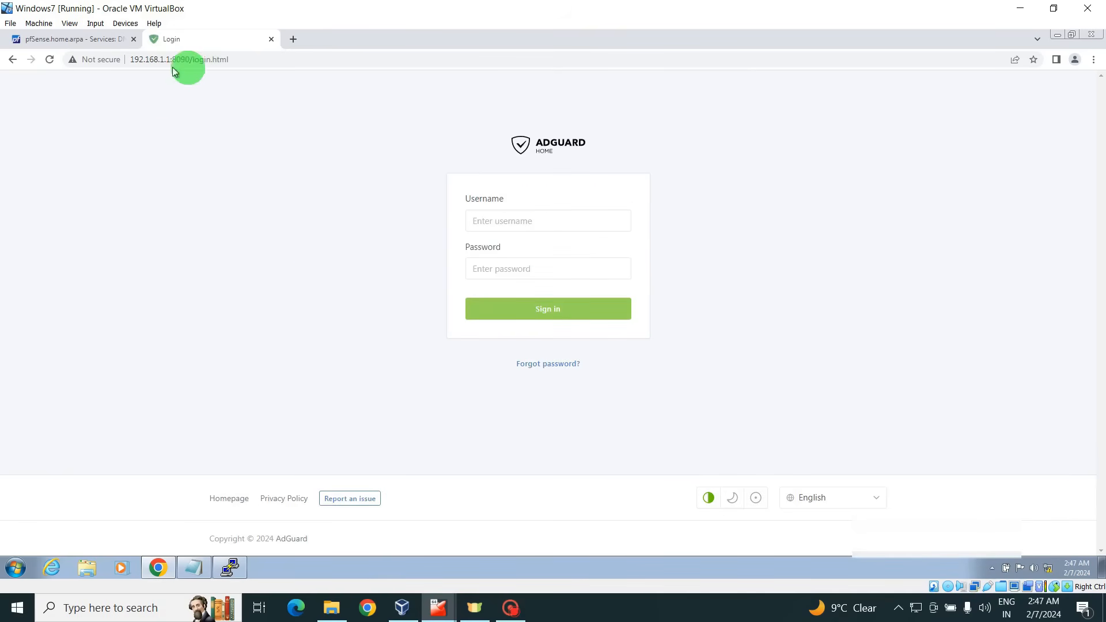
Sign in with the saved admin username and its password to view the dashboard.
left_click(496, 221)
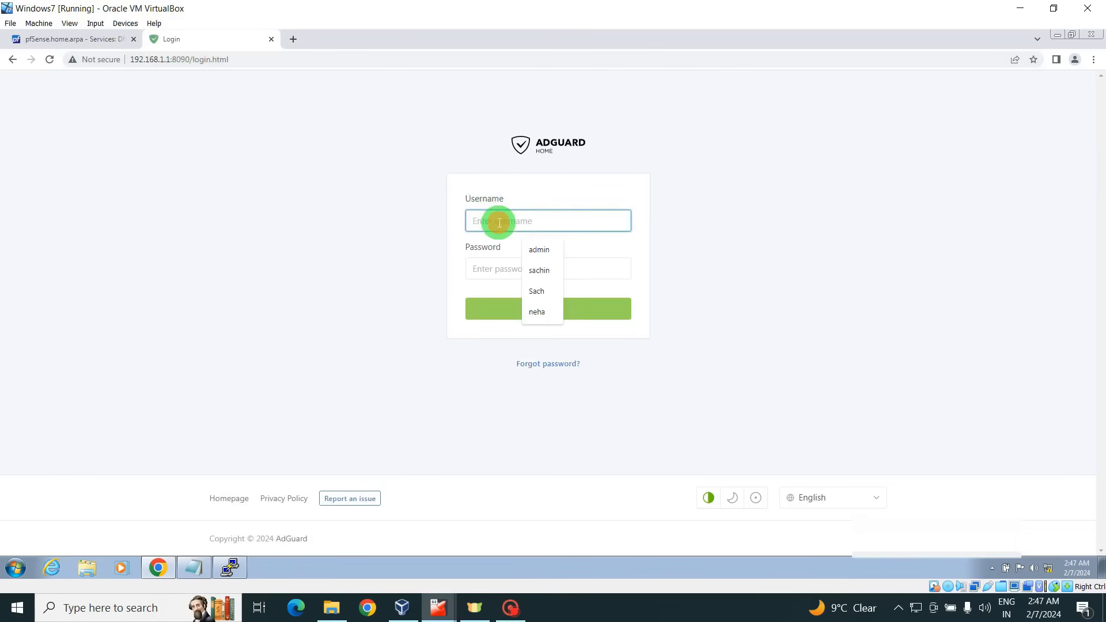
left_click(539, 249)
left_click(492, 270)
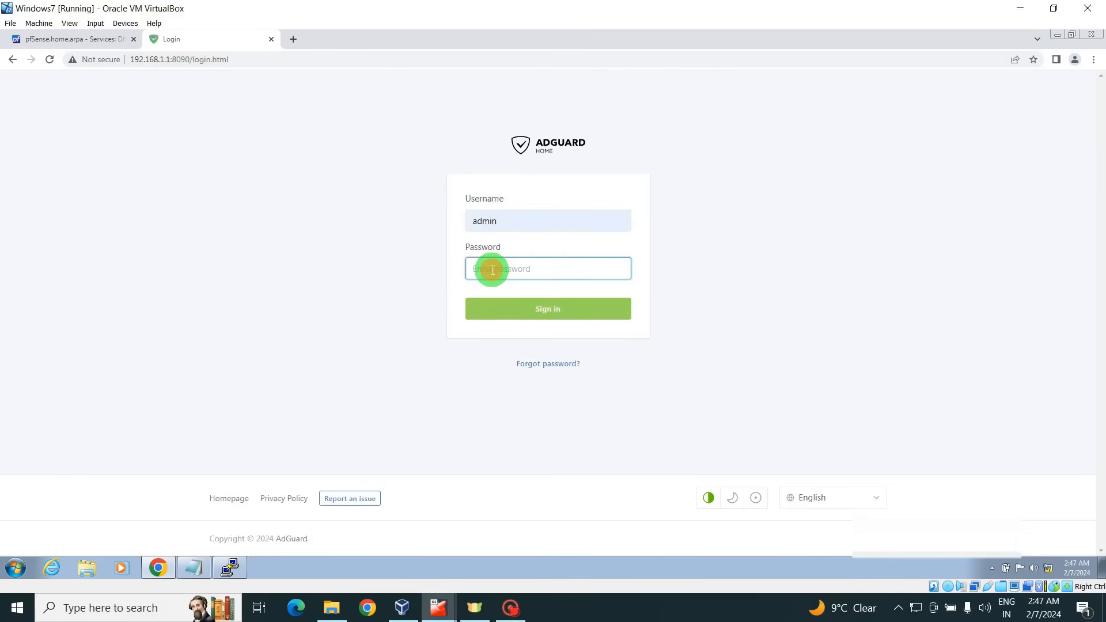
type("a••")
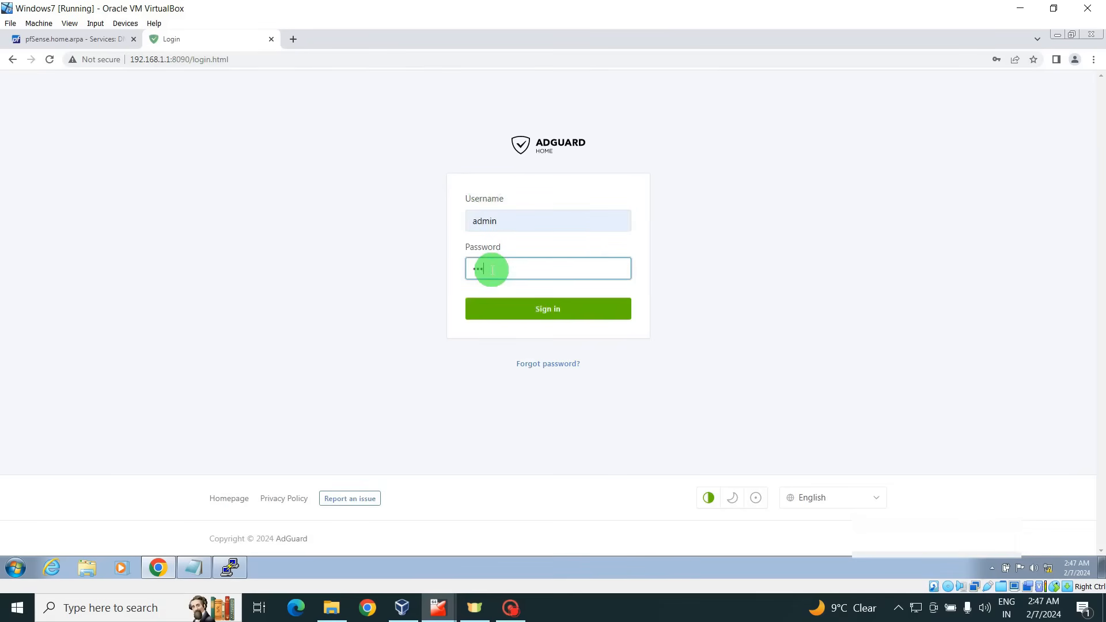
type("••")
left_click(540, 309)
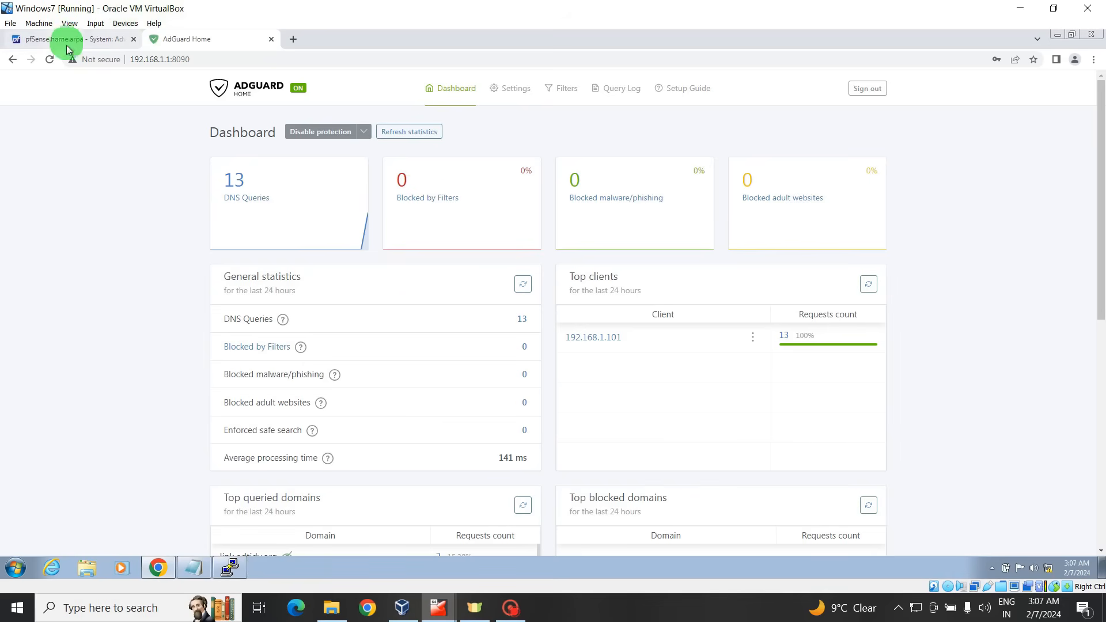
Start a new entry under Services > Shellcmd and bring the Requirements notes forward.
left_click(84, 41)
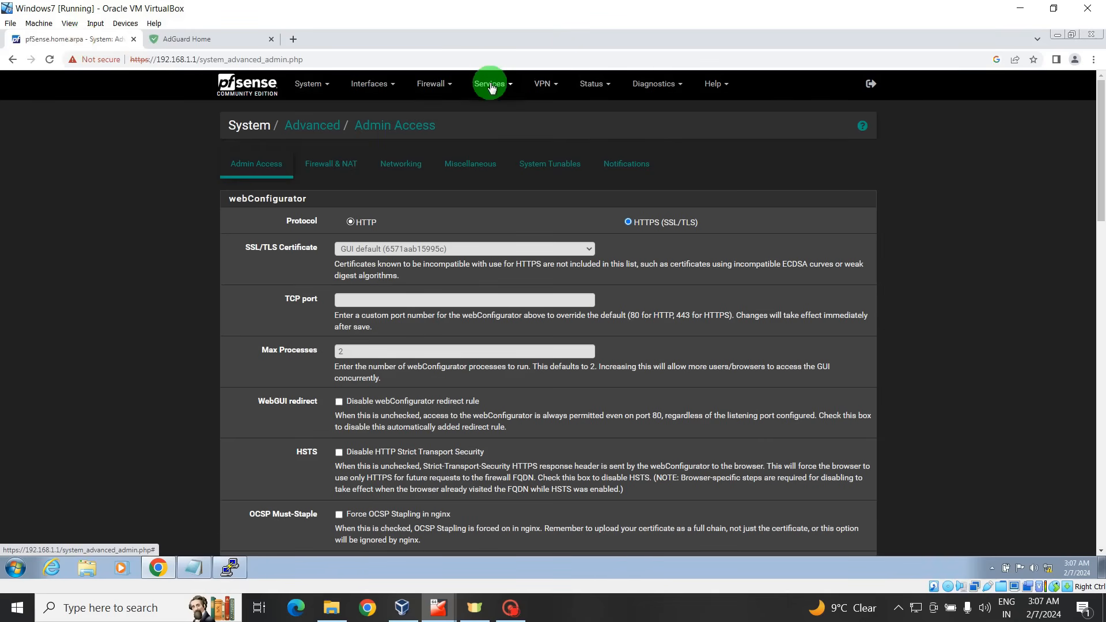
left_click(490, 92)
left_click(507, 340)
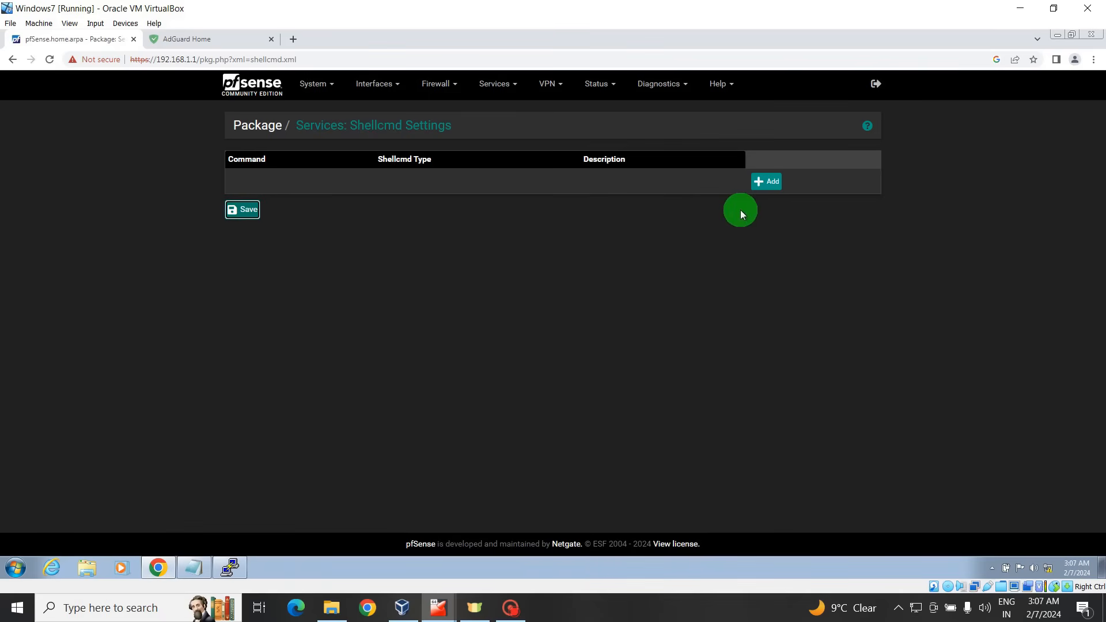
left_click(771, 188)
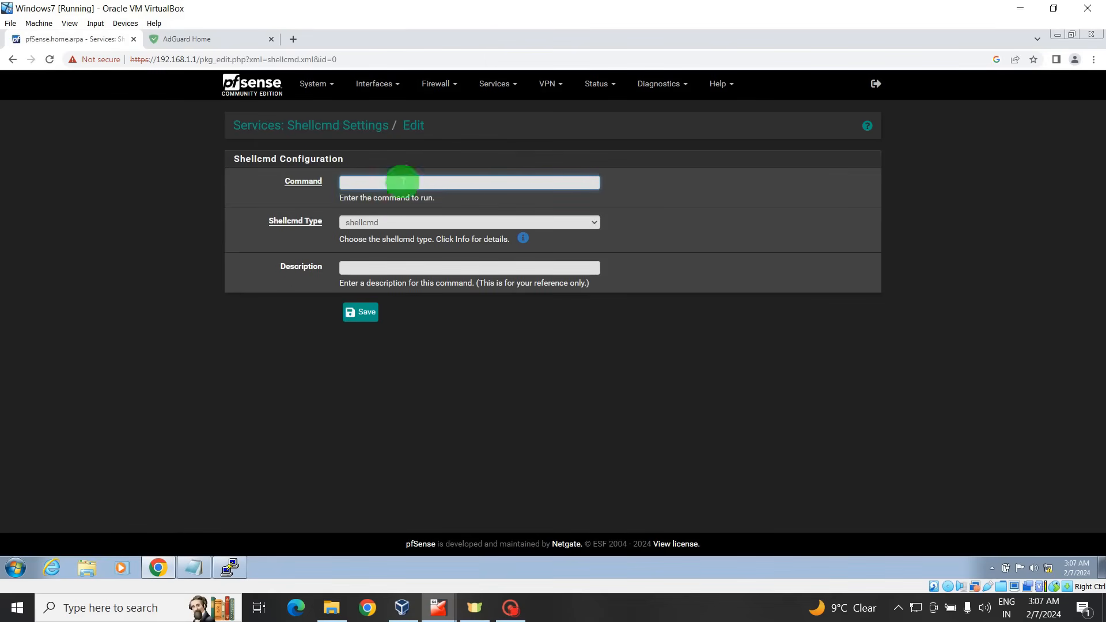
left_click(195, 569)
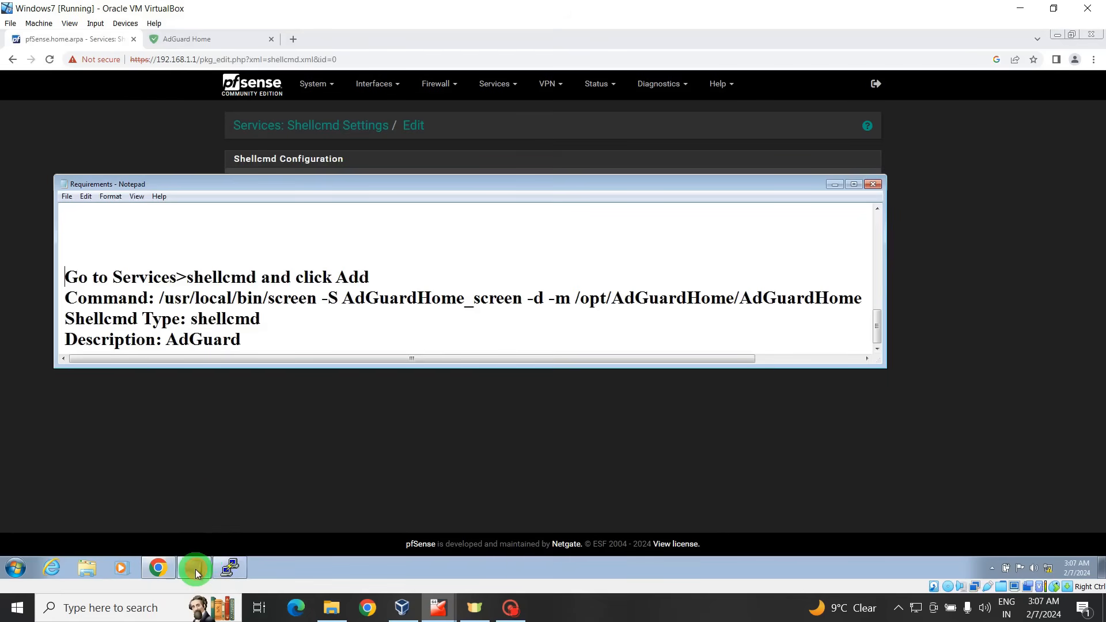
Paste the AdGuardHome screen startup command from the notes into the Command field.
left_click_drag(154, 298, 859, 300)
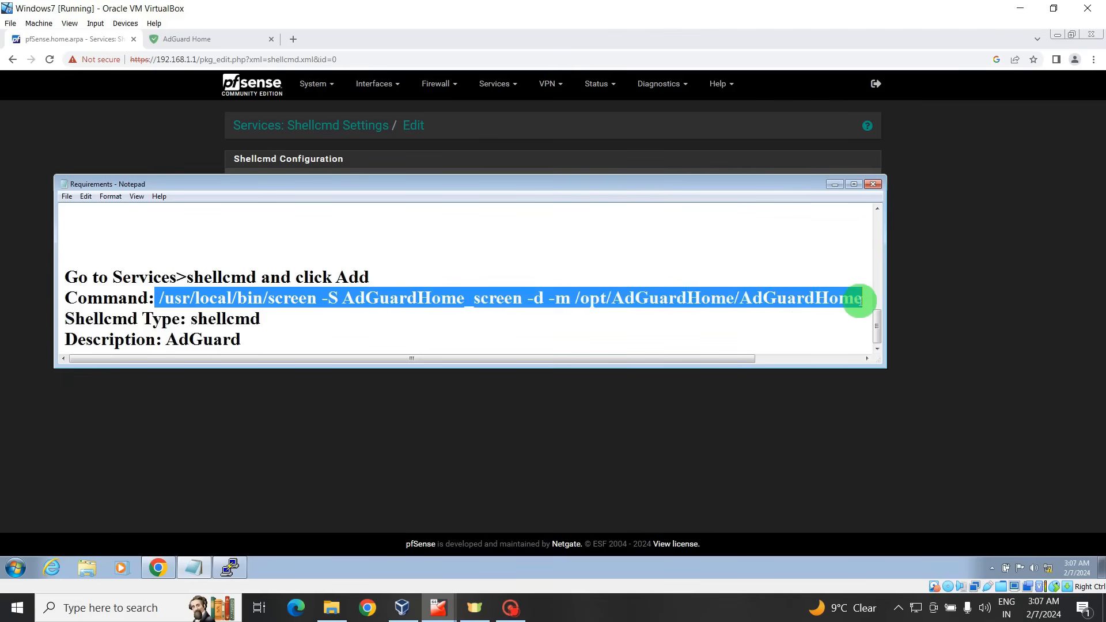
right_click(463, 298)
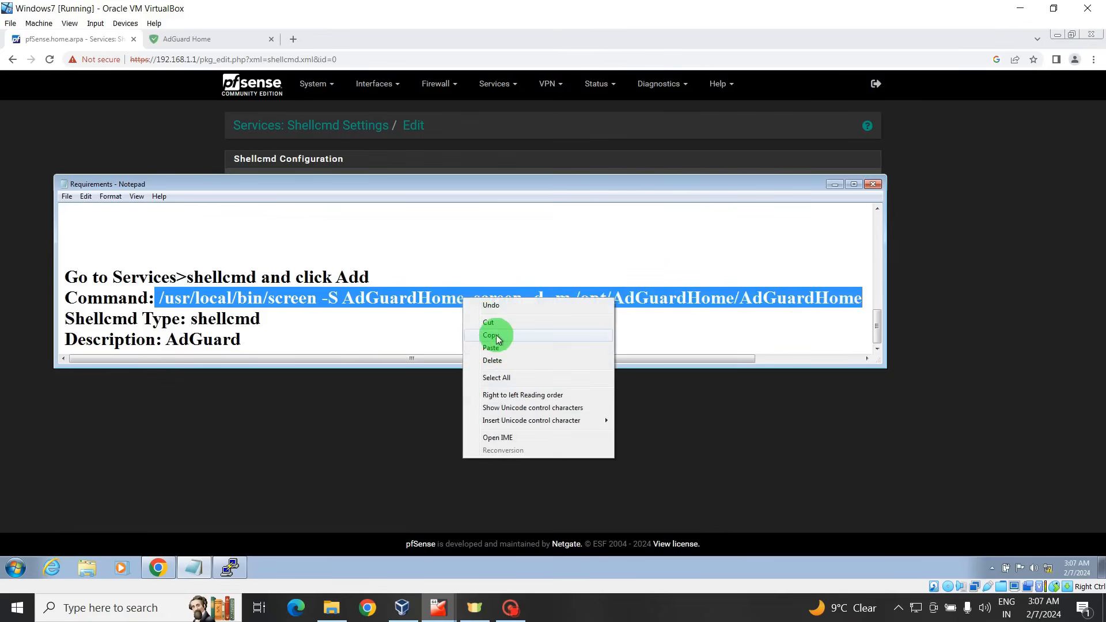
left_click(496, 335)
left_click(835, 183)
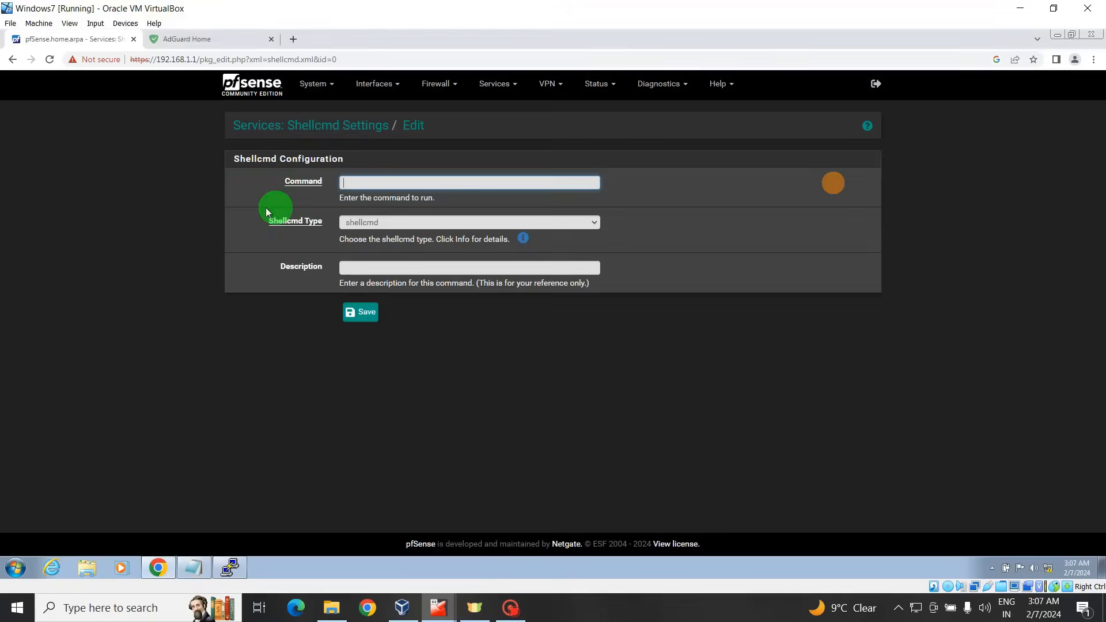
left_click(366, 183)
right_click(366, 185)
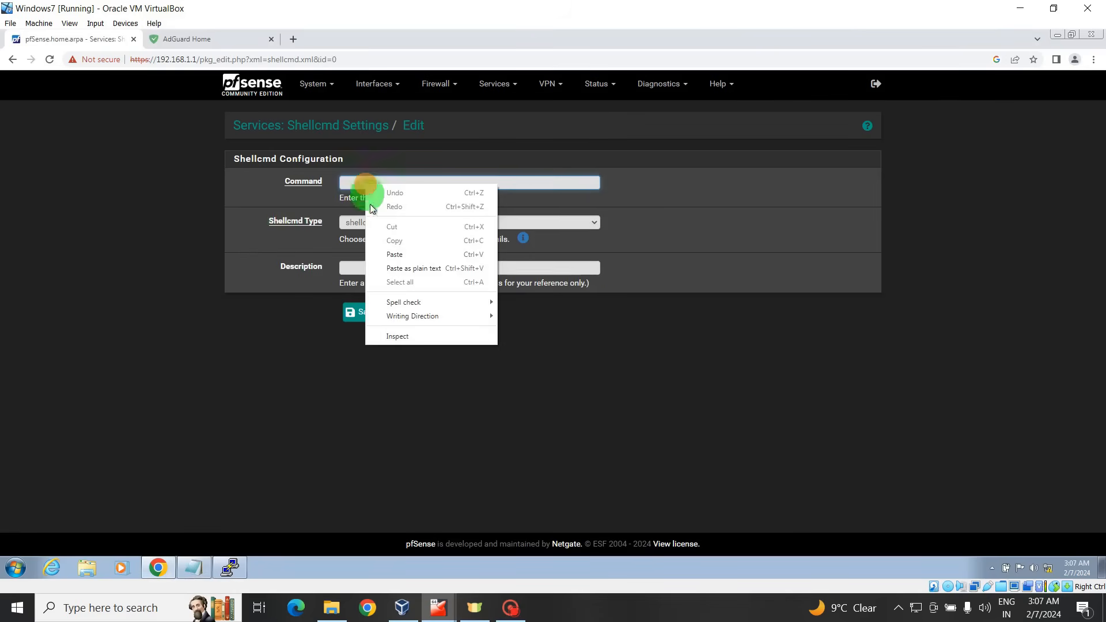
left_click(396, 255)
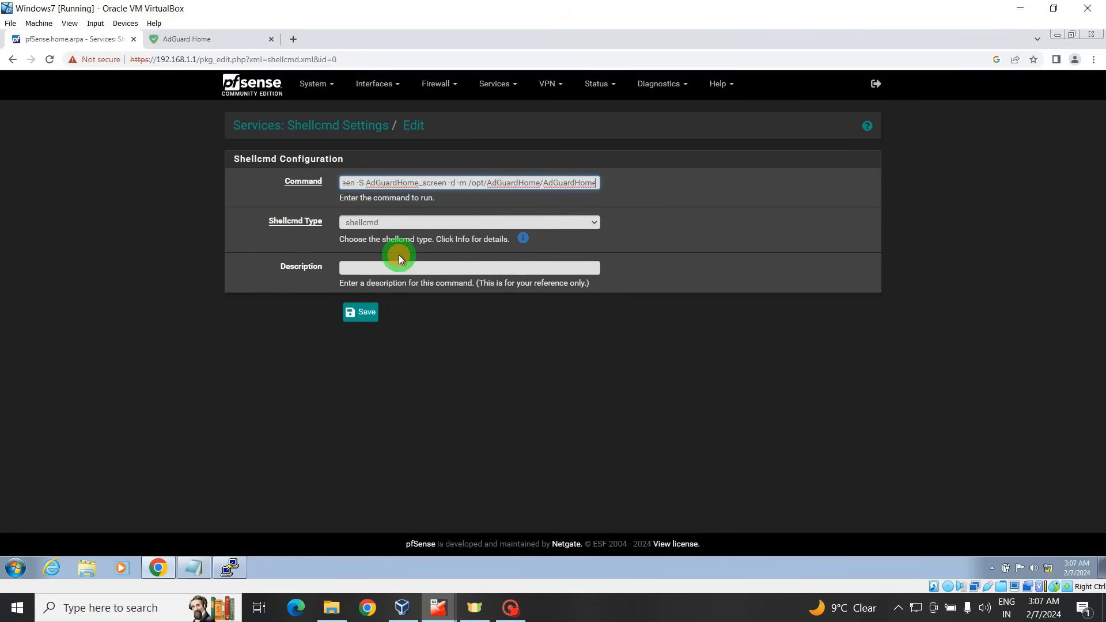
left_click(480, 185)
key("Left")
key("Left")
key("Left")
key("Left")
key("Left")
key("Left")
key("Left")
key("Left")
key("Left")
key("Left")
key("Left")
key("Left")
key("Left")
key("Left")
key("Left")
key("Left")
key("Left")
key("Left")
key("Left")
key("Left")
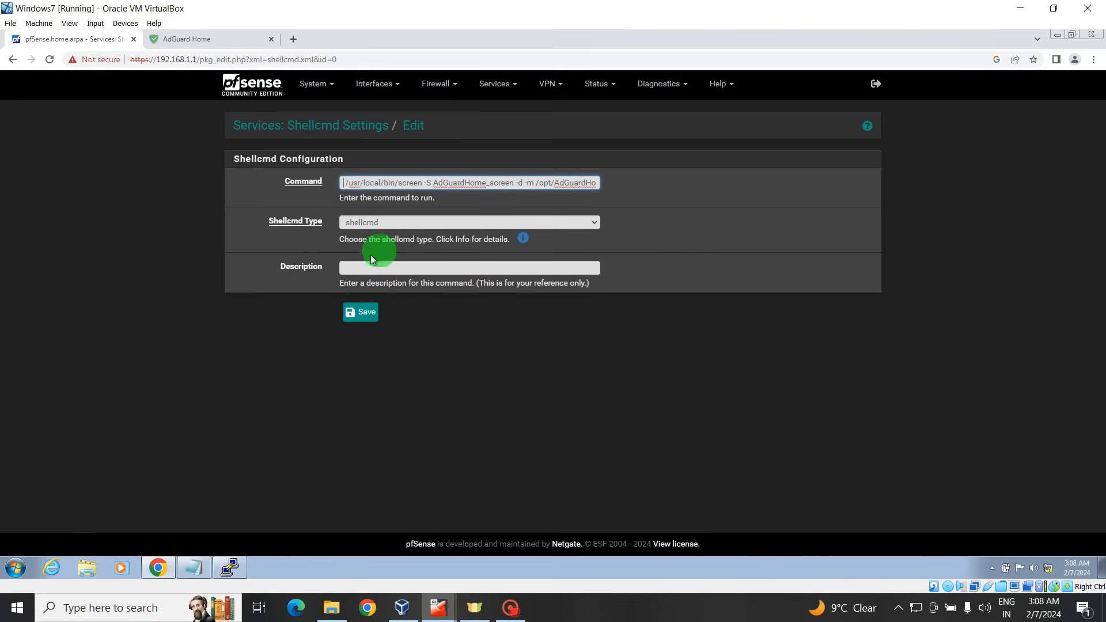
Set the Description to AdGuard and save the entry and the Shellcmd list.
left_click(357, 267)
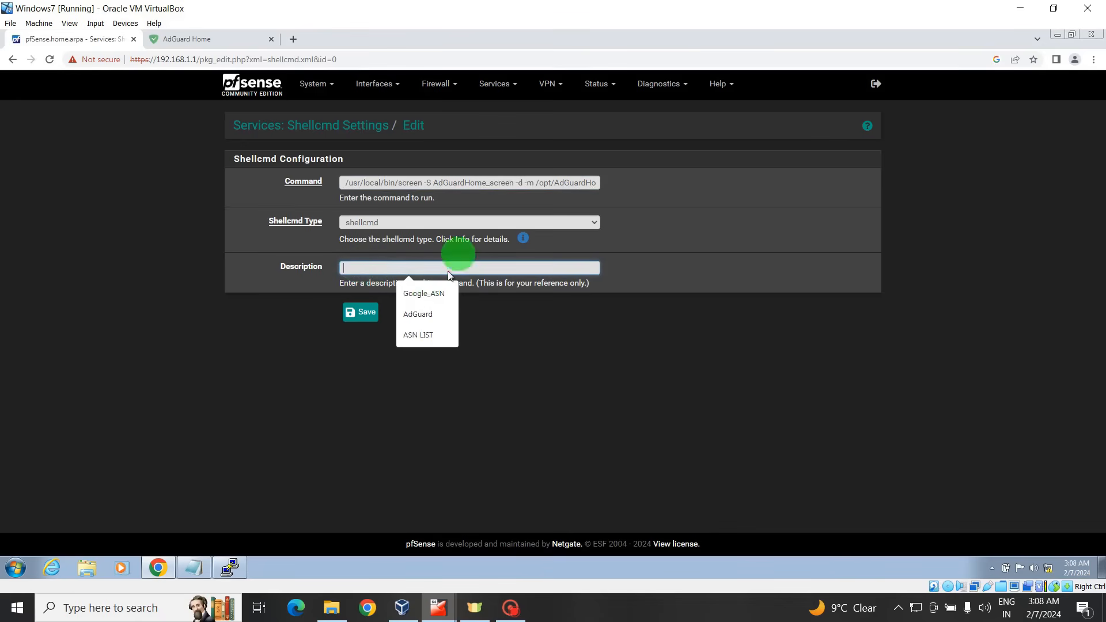
left_click(420, 313)
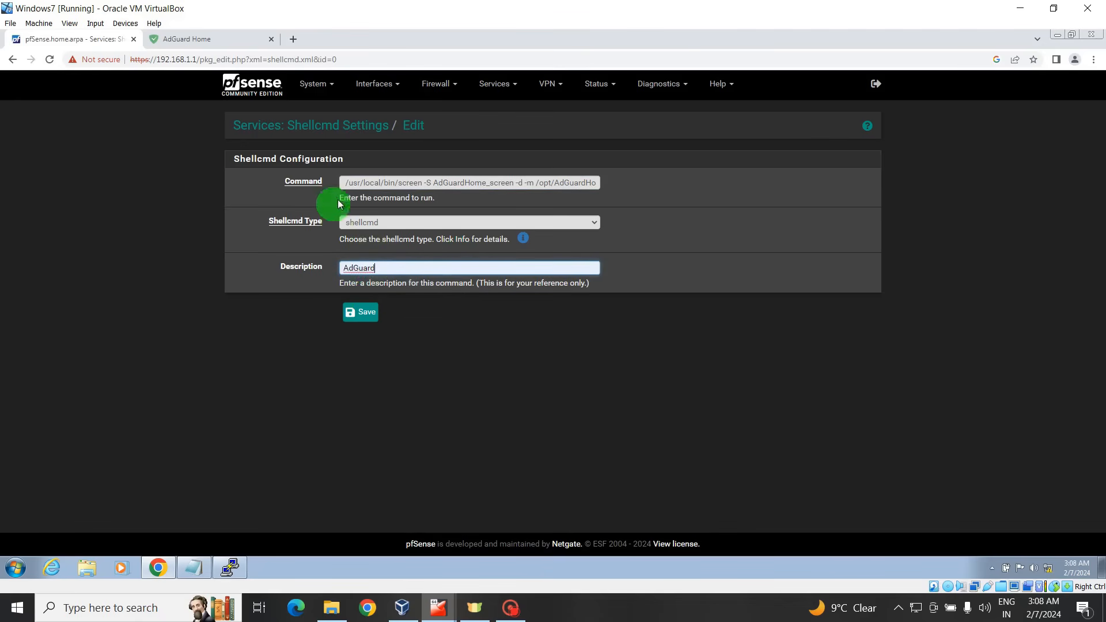
left_click(361, 314)
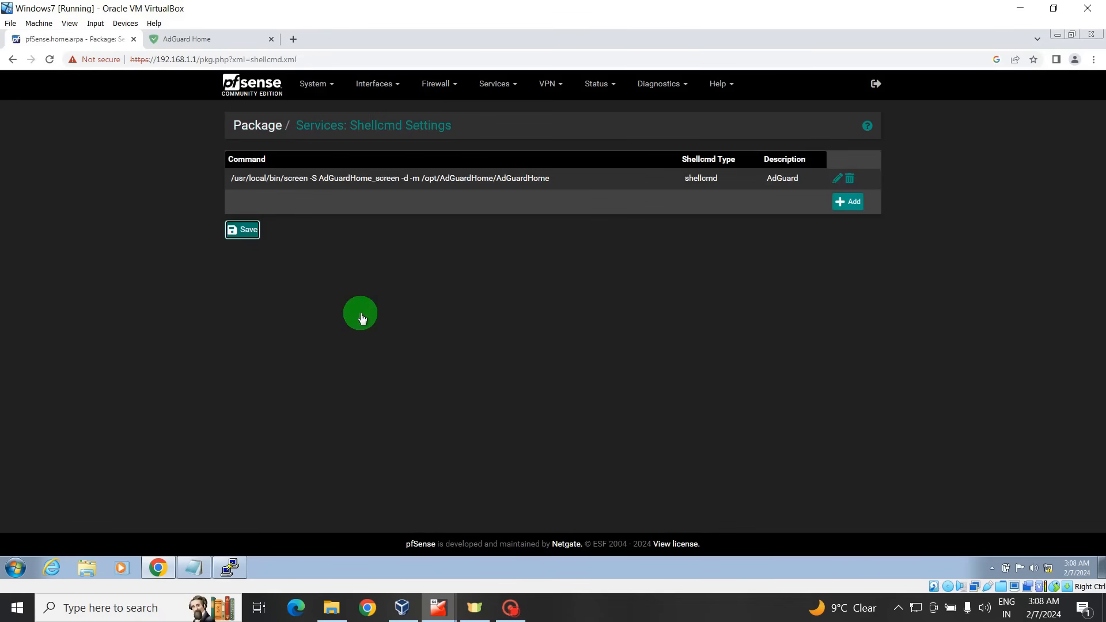
left_click(241, 233)
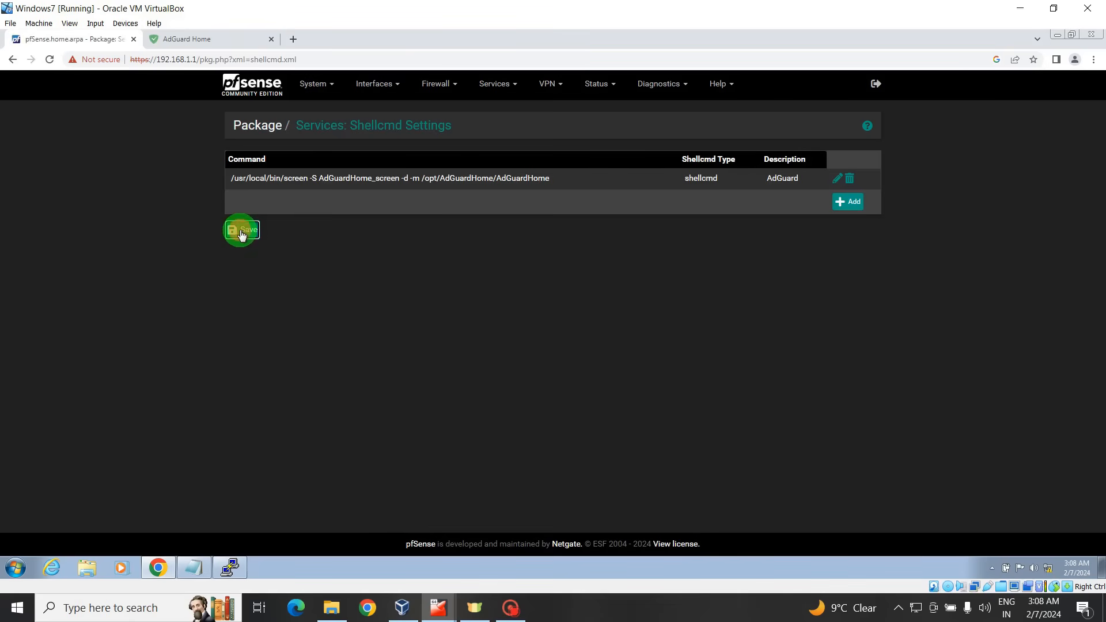